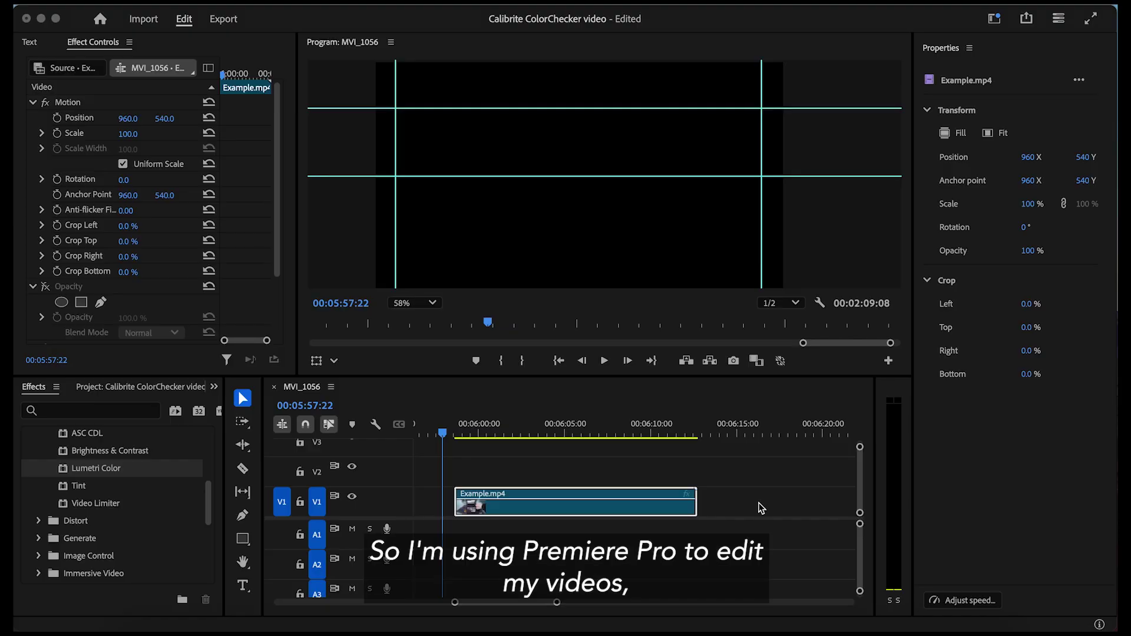
Play the timeline and stop at 00:06:03:03 with the ColorChecker centred in frame.
{"action": "left_click", "coordinate": [444, 431]}
{"action": "key", "text": "space"}
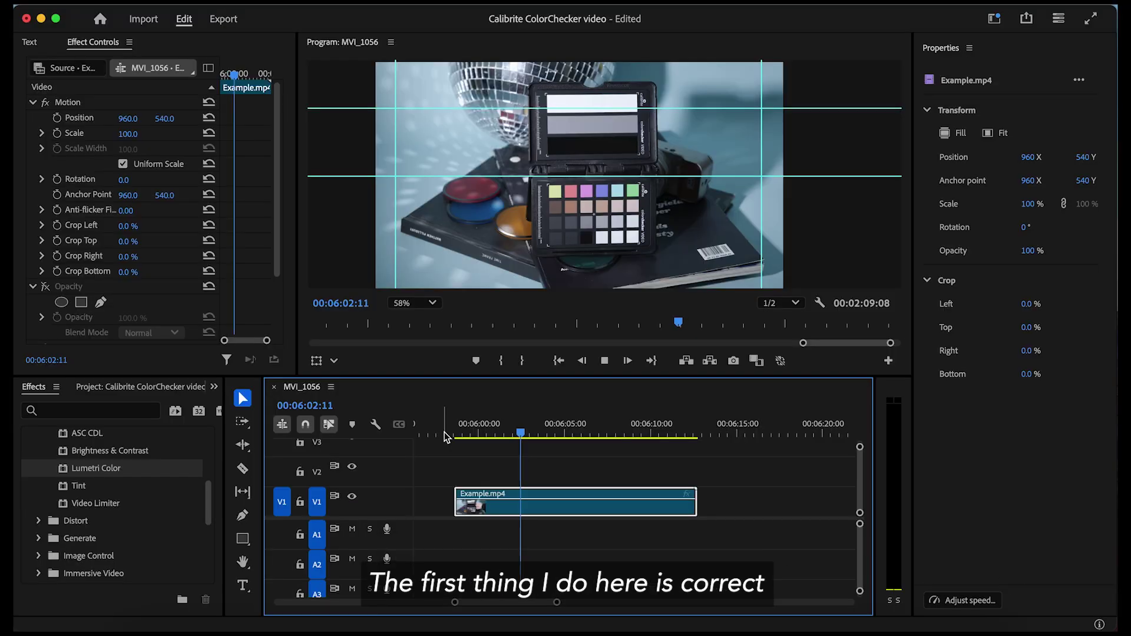
{"action": "key", "text": "space"}
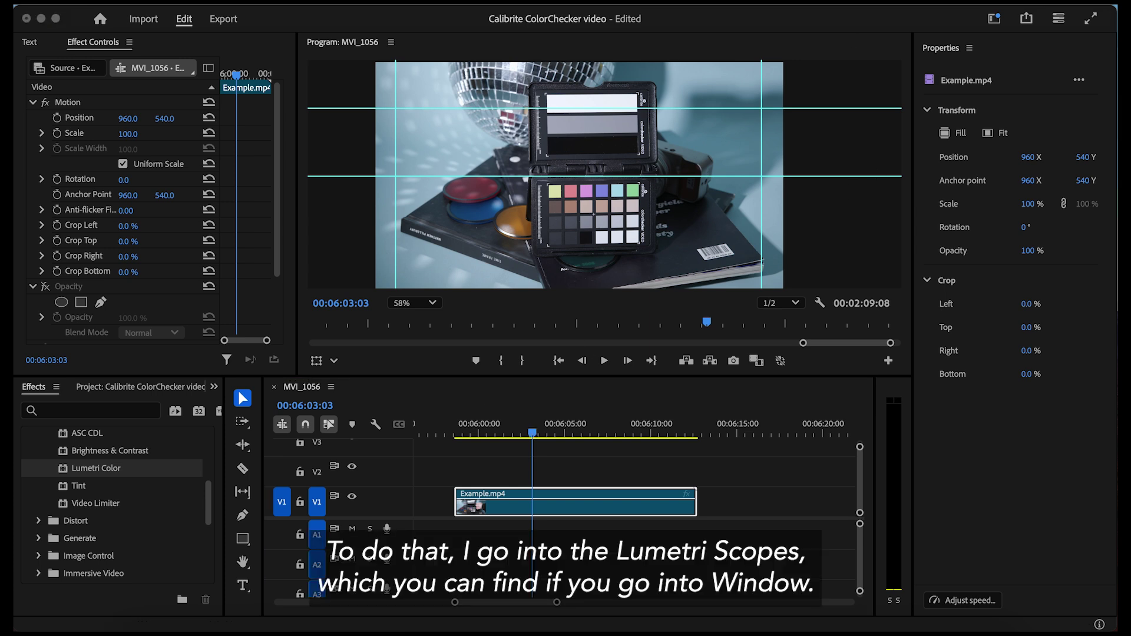
Show the Lumetri Scopes panel with its waveform switched from RGB to Luma.
{"action": "left_click", "coordinate": [777, 5]}
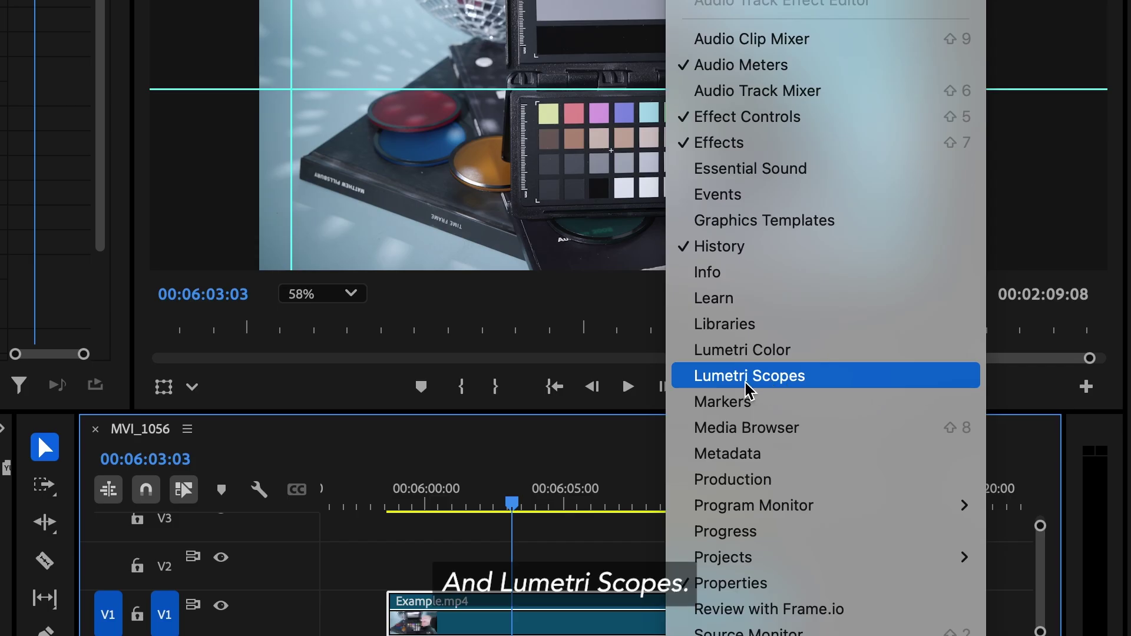
{"action": "left_click", "coordinate": [678, 355]}
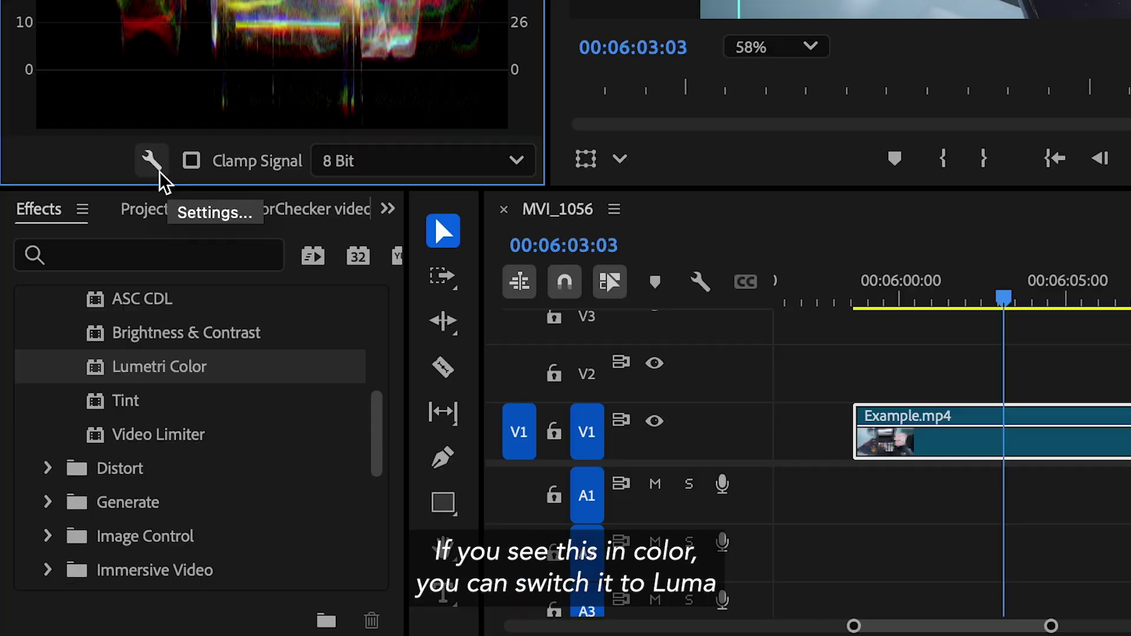
{"action": "left_click", "coordinate": [91, 361]}
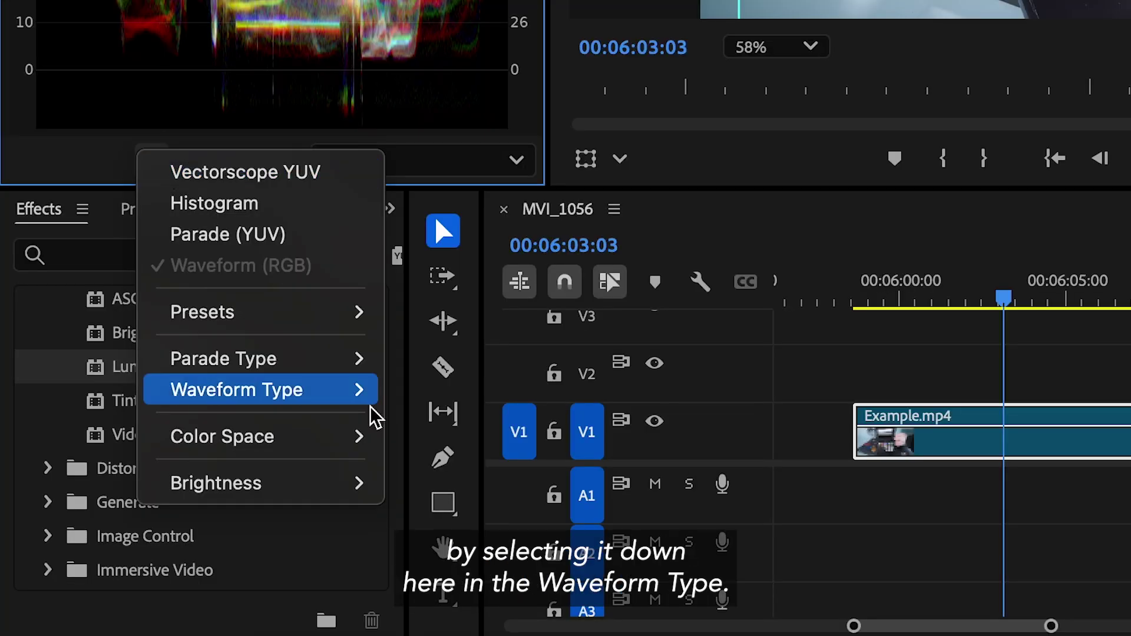
{"action": "mouse_move", "coordinate": [301, 400]}
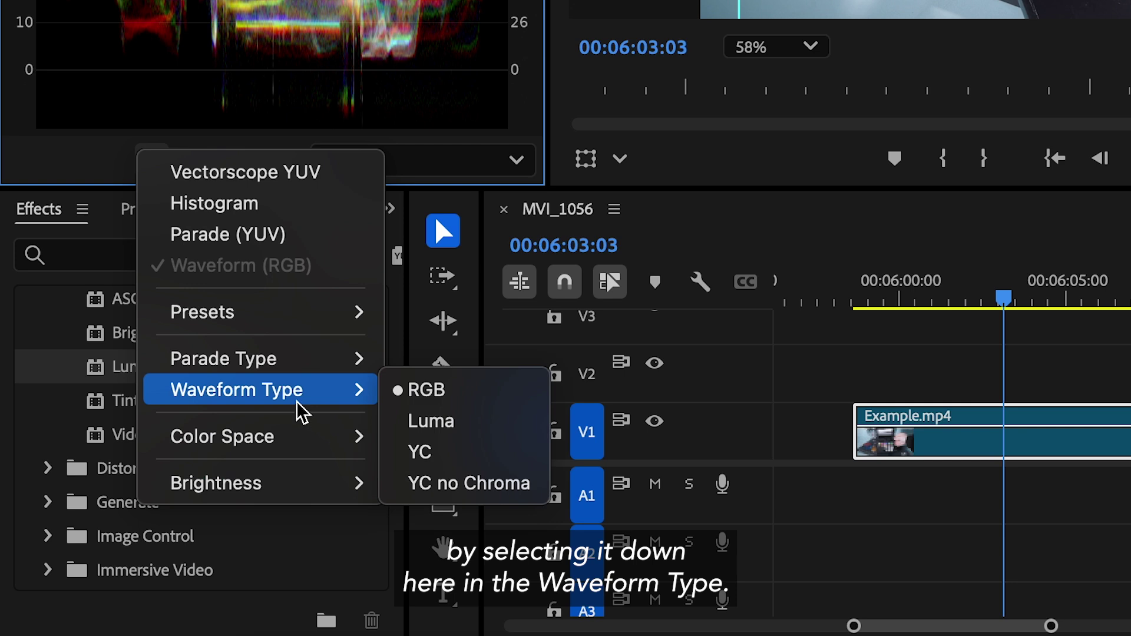
{"action": "left_click", "coordinate": [447, 420]}
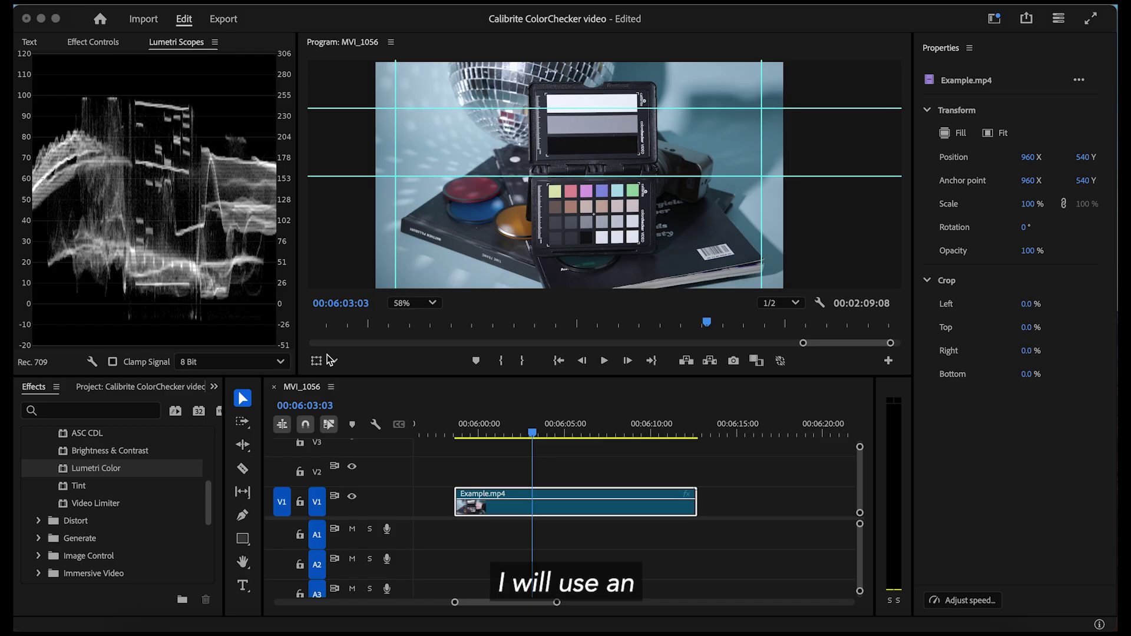
Add a rectangle Opacity mask and fit it over the chart's white, grey and black strip.
{"action": "left_click", "coordinate": [111, 48]}
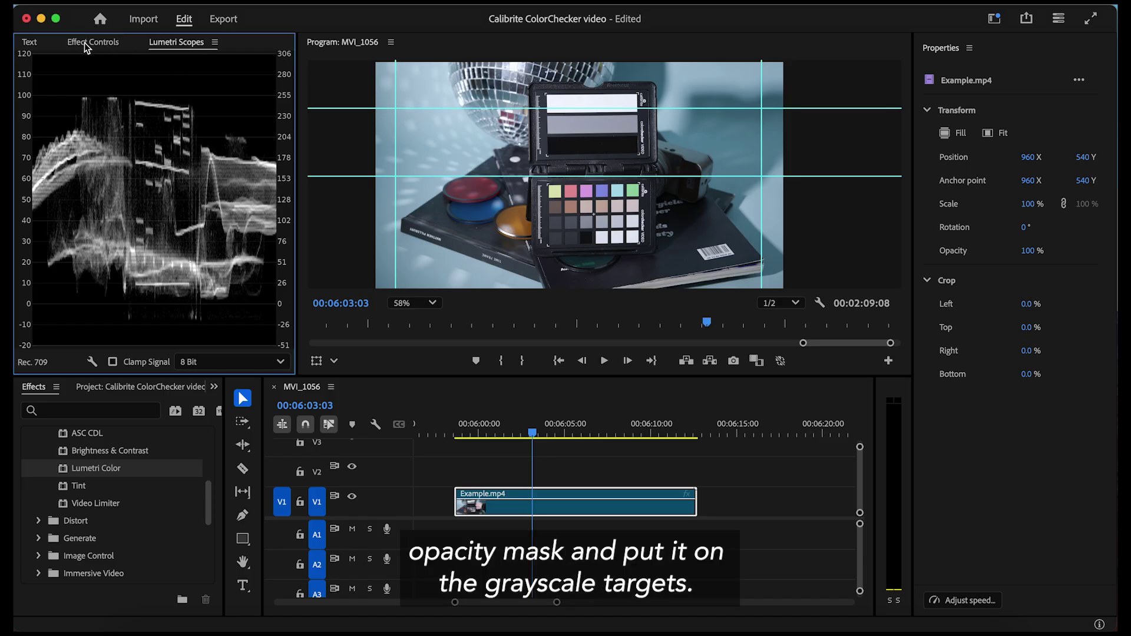
{"action": "left_click", "coordinate": [93, 42]}
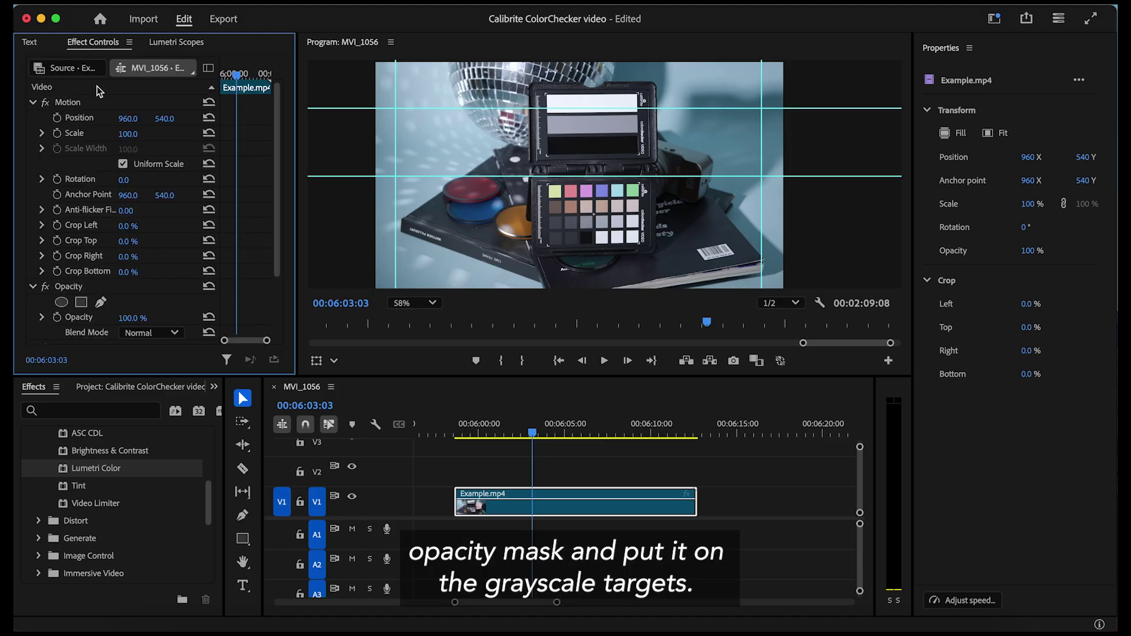
{"action": "left_click", "coordinate": [82, 302]}
{"action": "left_click_drag", "start_coordinate": [560, 198], "coordinate": [574, 142]}
{"action": "left_click_drag", "start_coordinate": [647, 150], "coordinate": [642, 151]}
{"action": "left_click_drag", "start_coordinate": [648, 94], "coordinate": [640, 93]}
{"action": "left_click_drag", "start_coordinate": [546, 156], "coordinate": [548, 159]}
{"action": "left_click", "coordinate": [177, 43]}
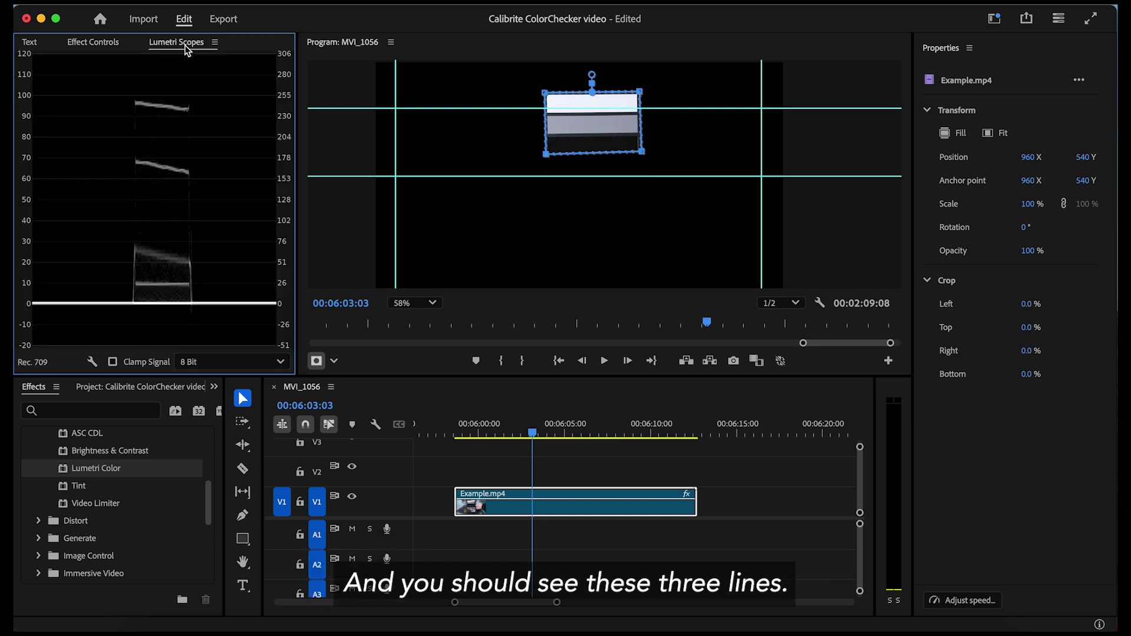
{"action": "left_click", "coordinate": [141, 228]}
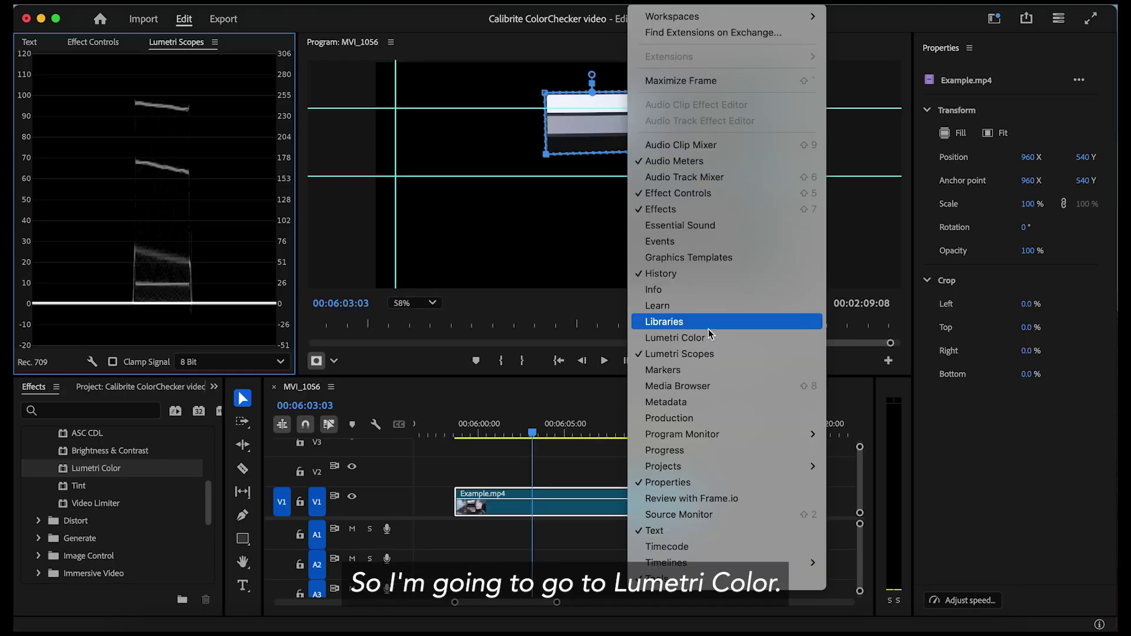
In Lumetri Color Wheels, lift shadows and highlights and lower the midtones brightness.
{"action": "left_click", "coordinate": [711, 344]}
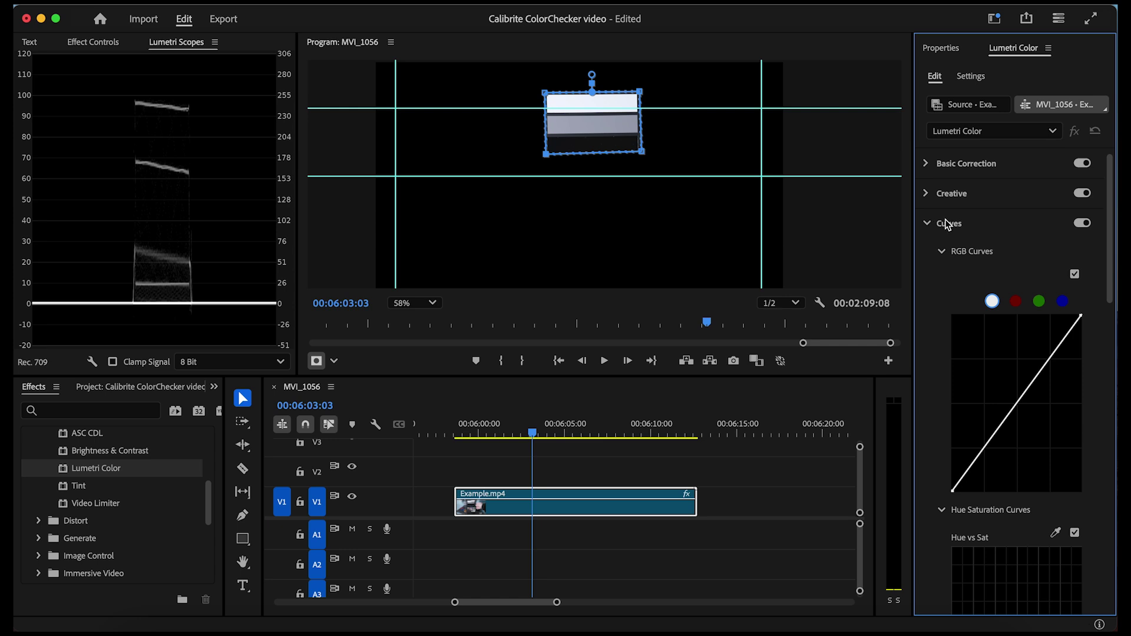
{"action": "left_click_drag", "start_coordinate": [913, 222], "coordinate": [772, 222]}
{"action": "left_click", "coordinate": [787, 255]}
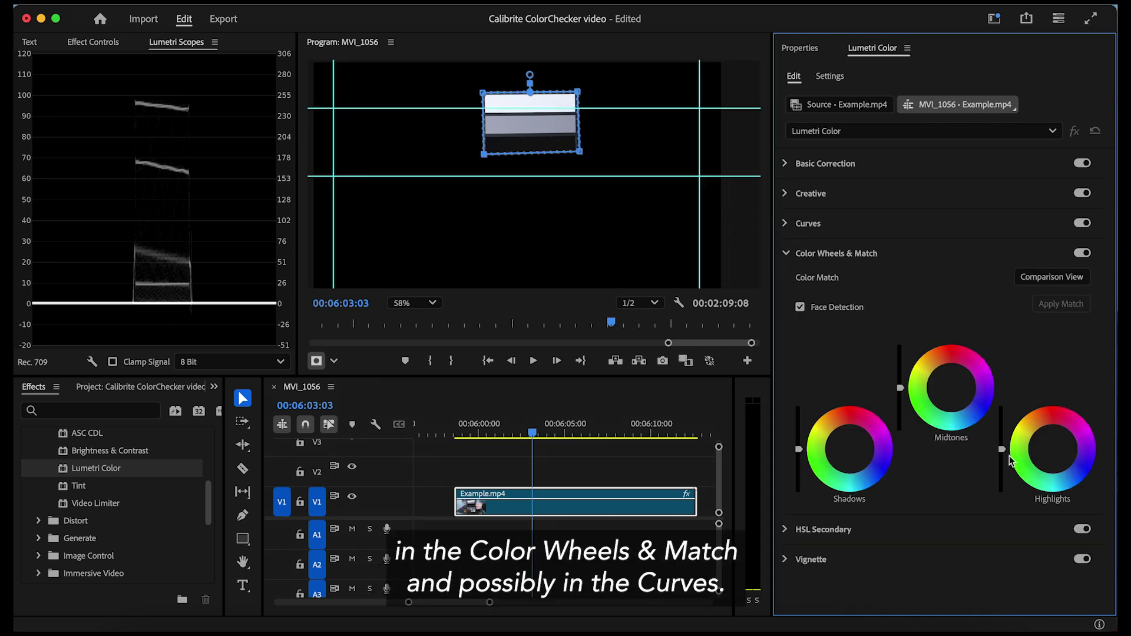
{"action": "left_click_drag", "start_coordinate": [900, 388], "coordinate": [901, 414]}
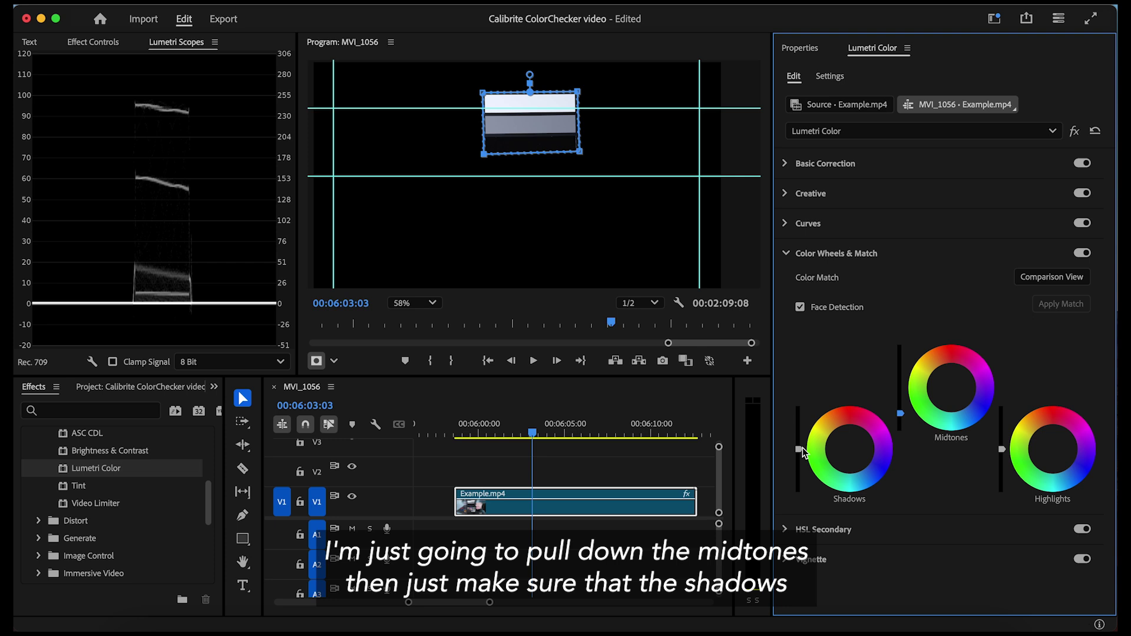
{"action": "left_click_drag", "start_coordinate": [799, 449], "coordinate": [799, 436]}
{"action": "left_click_drag", "start_coordinate": [902, 415], "coordinate": [902, 420]}
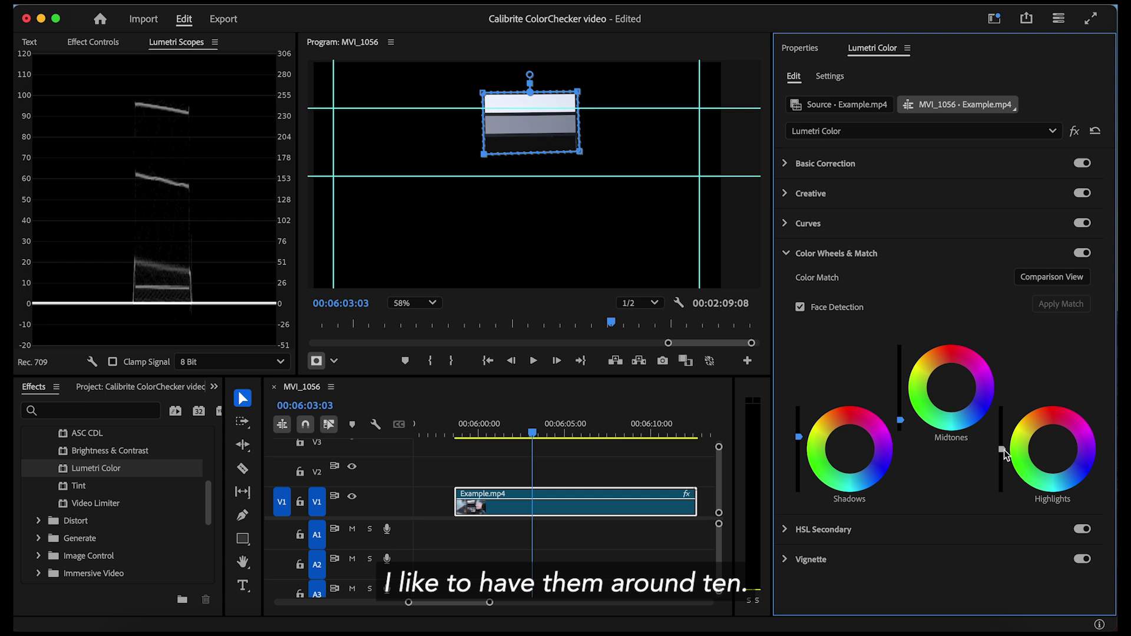
{"action": "left_click_drag", "start_coordinate": [1001, 449], "coordinate": [1002, 443]}
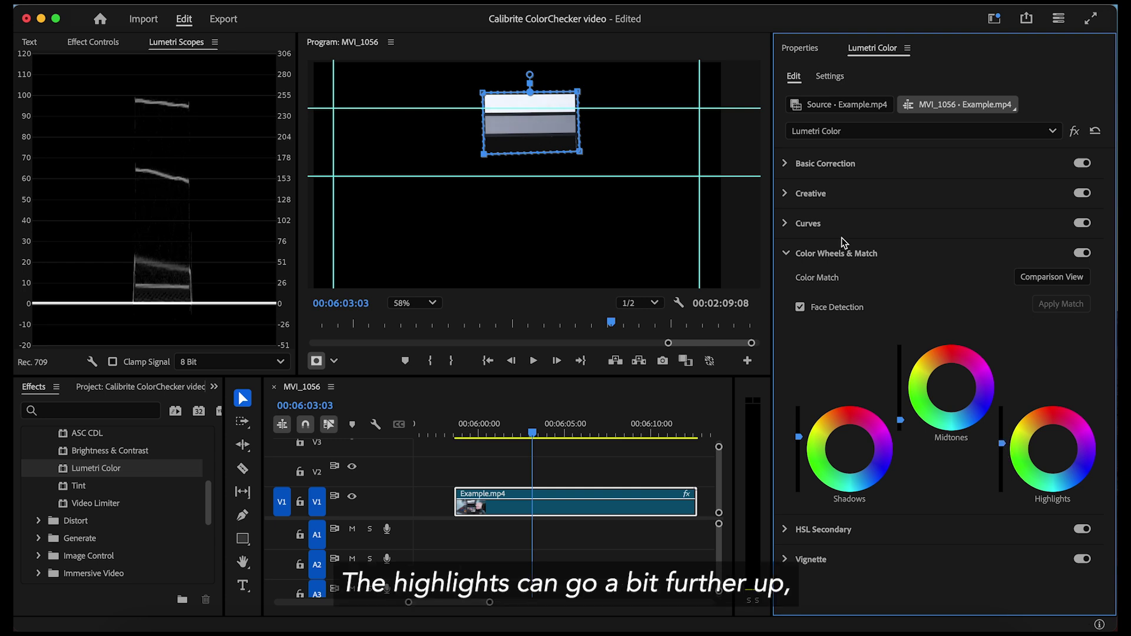
Bend the RGB curve down through the midtones.
{"action": "left_click", "coordinate": [816, 258]}
{"action": "left_click", "coordinate": [787, 223]}
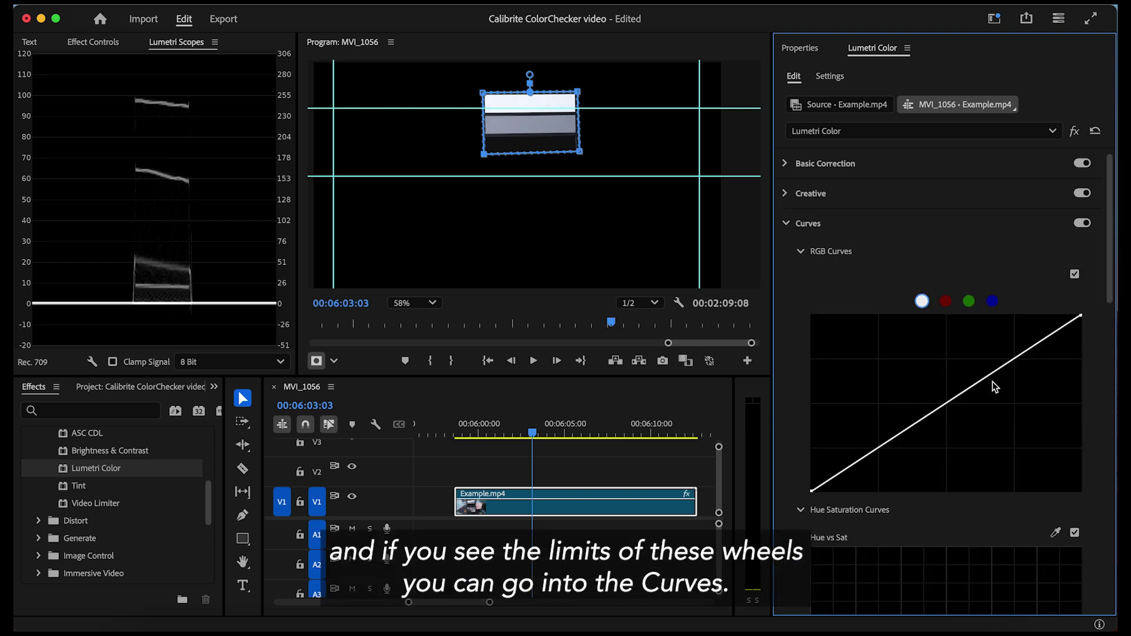
{"action": "left_click_drag", "start_coordinate": [945, 404], "coordinate": [949, 429]}
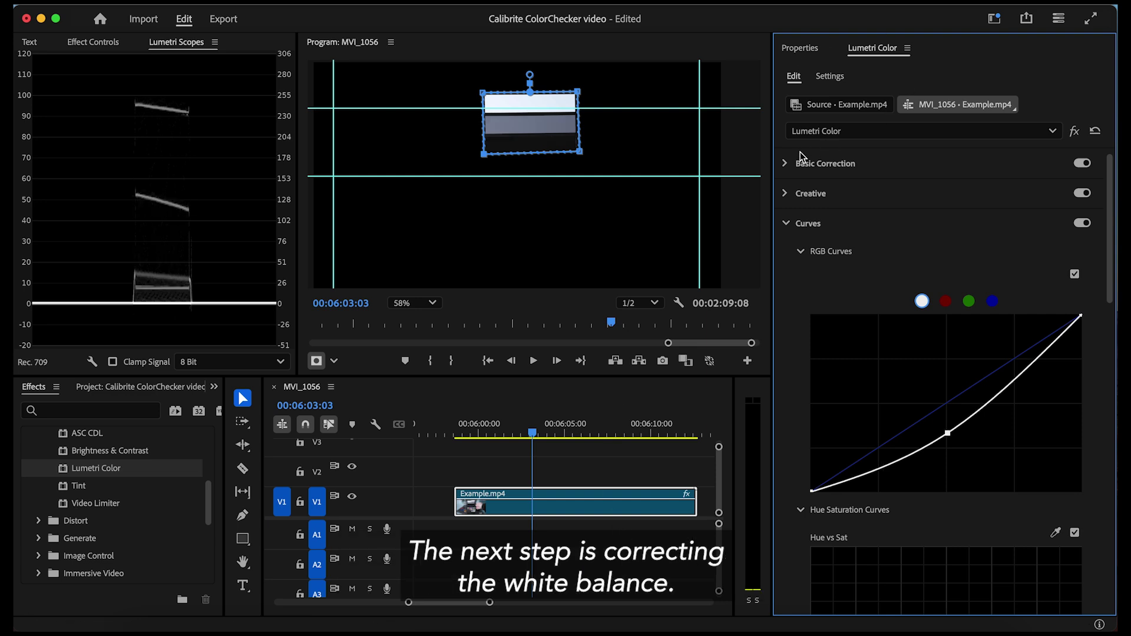
Sample the chart's grey patch for white balance, giving Temperature 18.3 and Tint -4.6.
{"action": "left_click", "coordinate": [798, 164]}
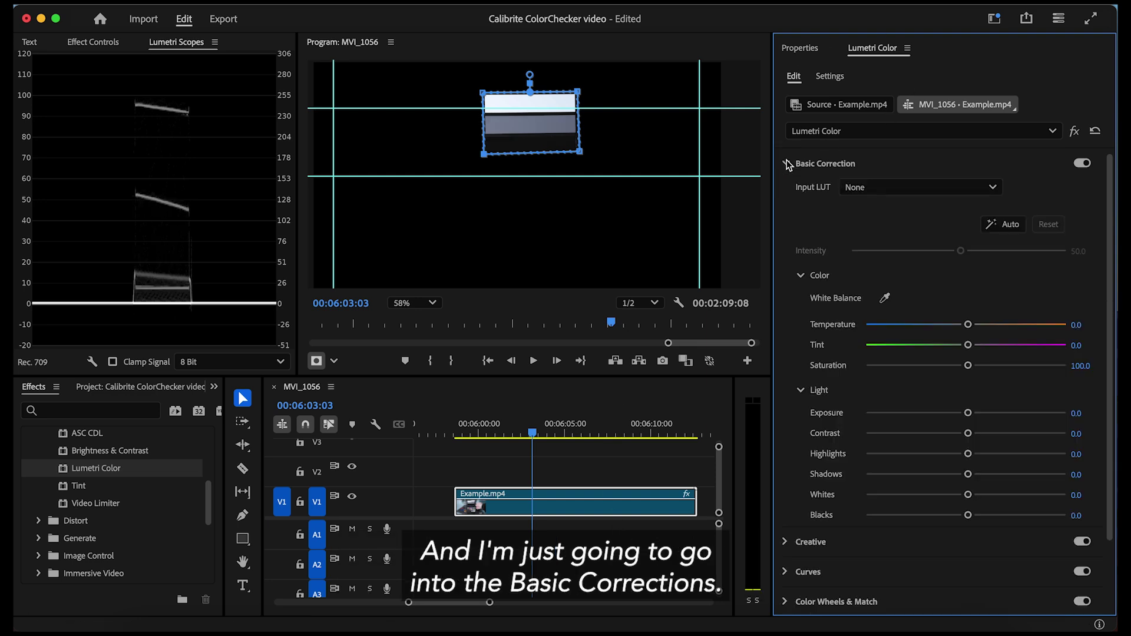
{"action": "left_click", "coordinate": [886, 300]}
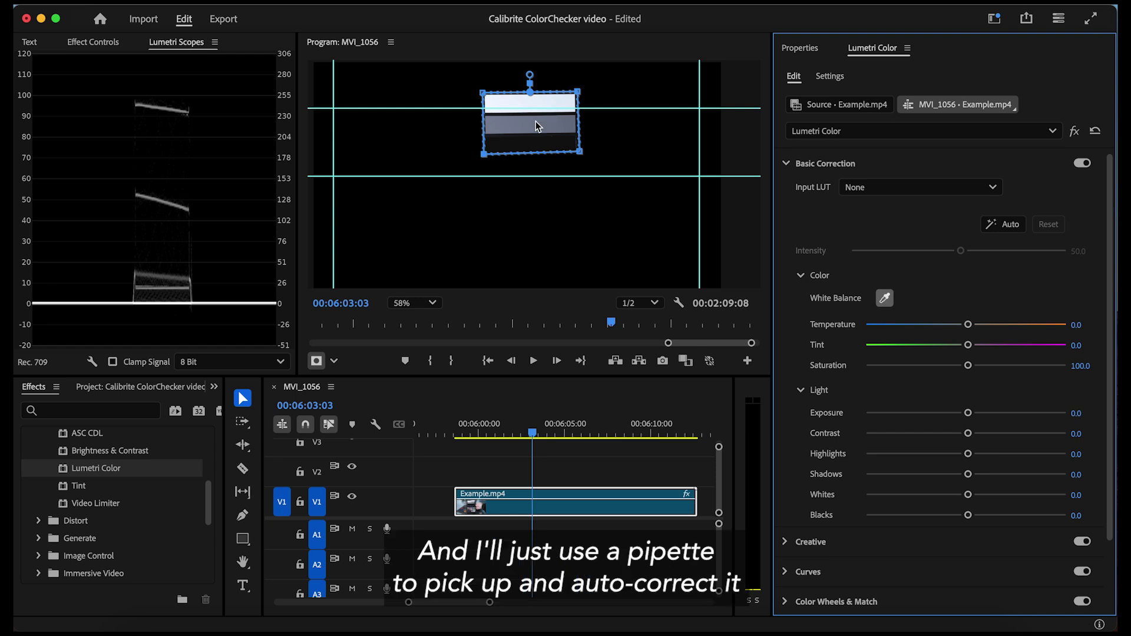
{"action": "left_click", "coordinate": [513, 126]}
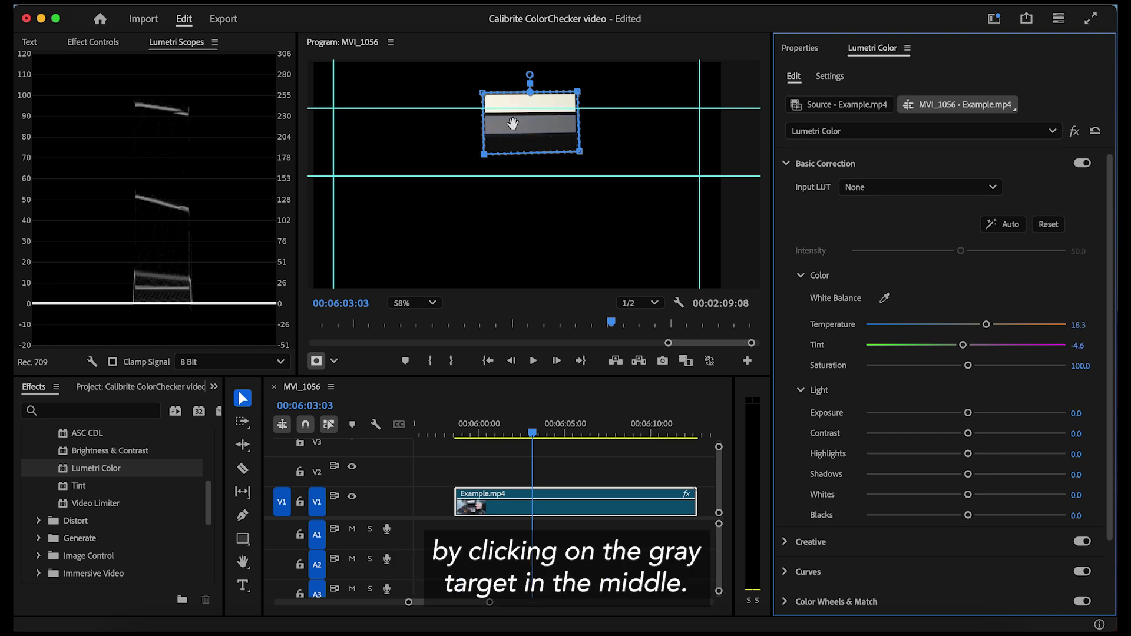
Disable the Opacity effect and move the mask onto the top row of colour patches.
{"action": "left_click", "coordinate": [92, 43]}
{"action": "scroll", "coordinate": [157, 312], "scroll_direction": "down", "scroll_amount": 3}
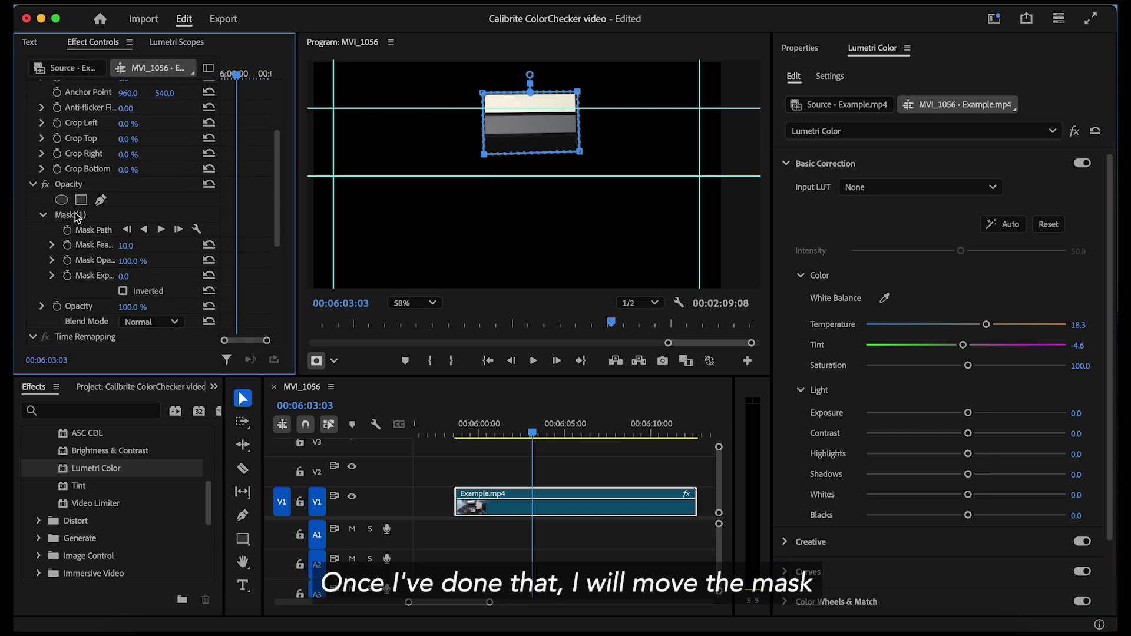
{"action": "left_click", "coordinate": [44, 184]}
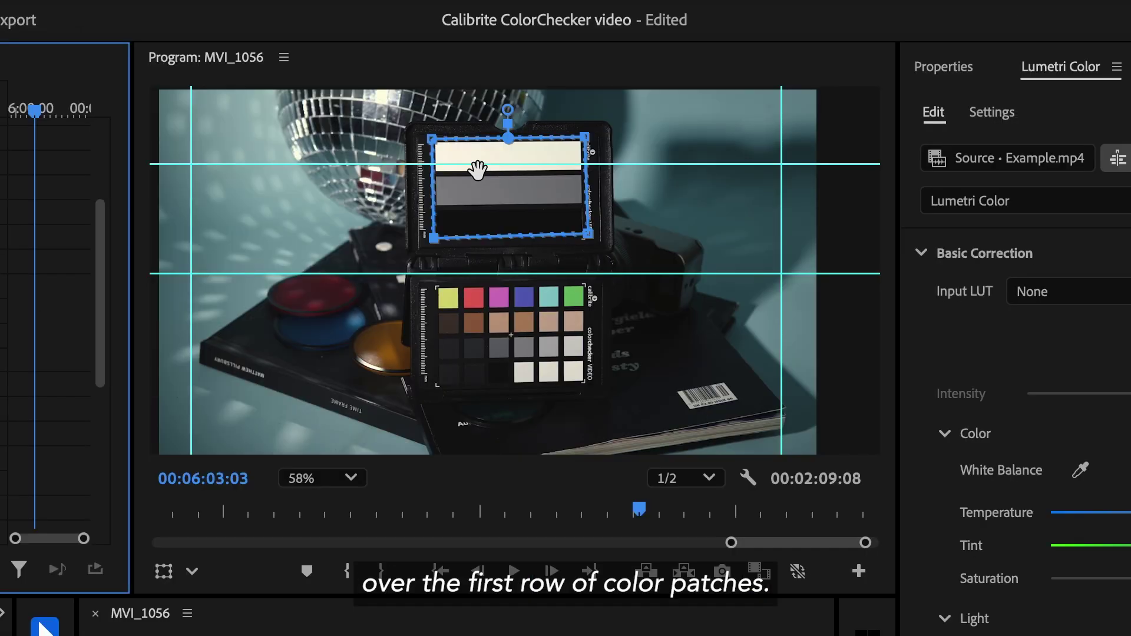
{"action": "left_click_drag", "start_coordinate": [477, 171], "coordinate": [477, 308]}
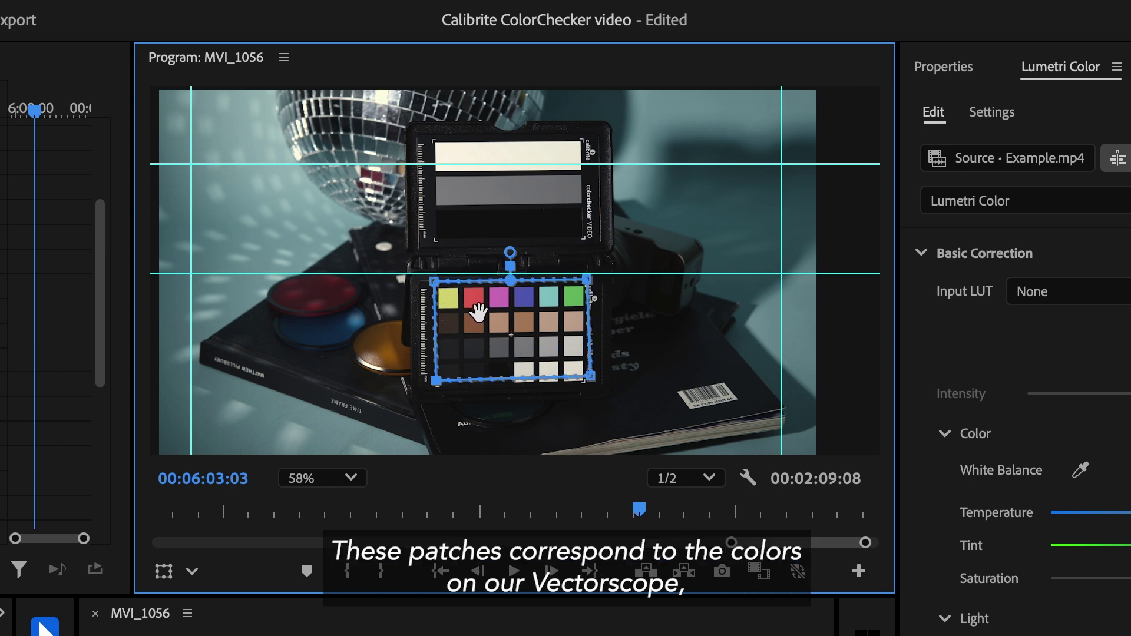
{"action": "left_click_drag", "start_coordinate": [437, 381], "coordinate": [437, 317]}
{"action": "left_click_drag", "start_coordinate": [591, 376], "coordinate": [591, 312]}
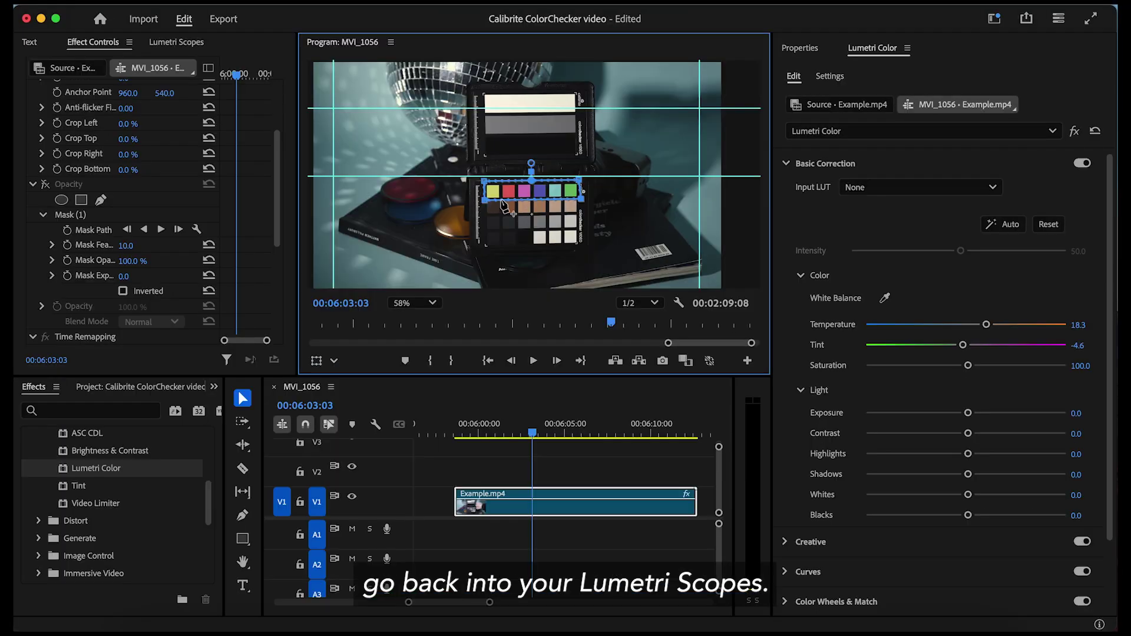
Show the YUV vectorscope and hide the Luma waveform in Lumetri Scopes.
{"action": "left_click", "coordinate": [177, 42]}
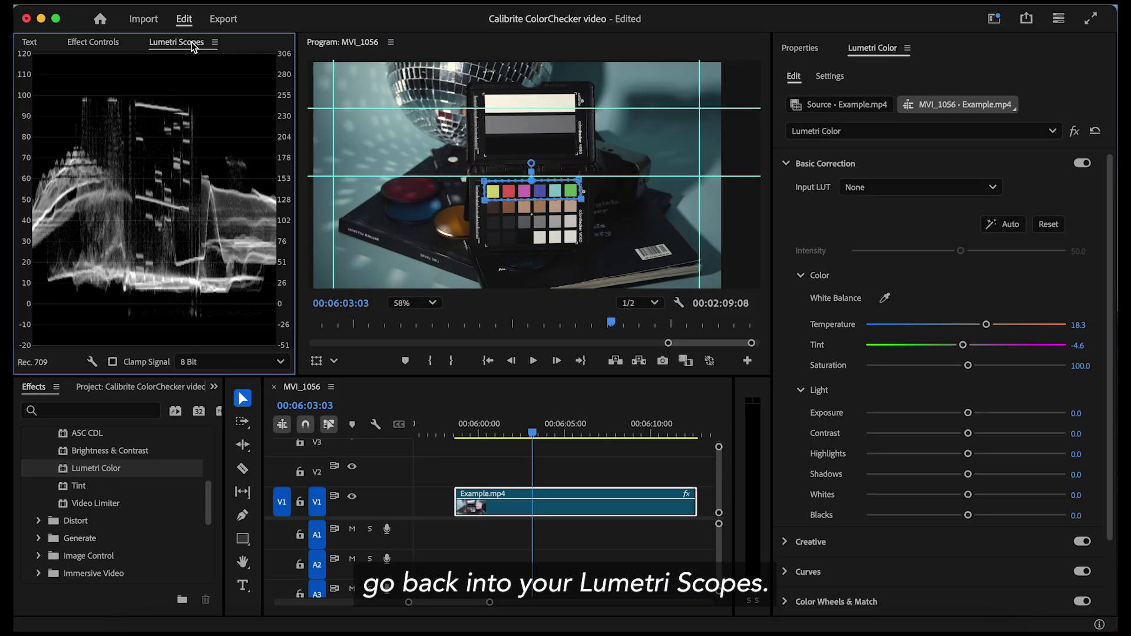
{"action": "left_click", "coordinate": [92, 361]}
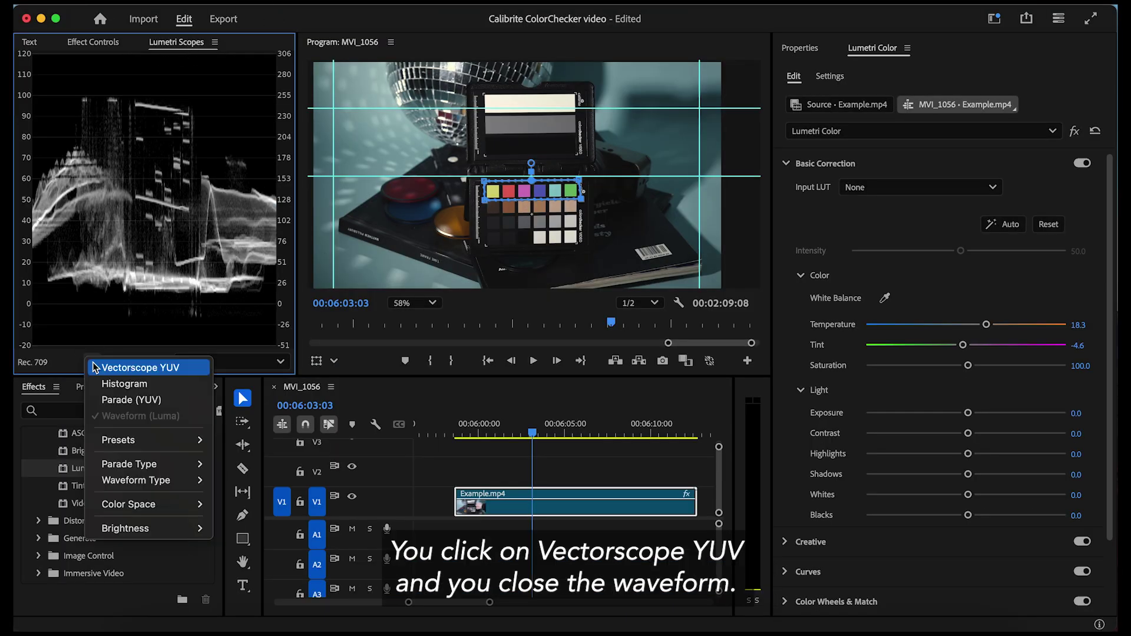
{"action": "left_click", "coordinate": [166, 371]}
{"action": "left_click", "coordinate": [92, 362]}
{"action": "left_click", "coordinate": [162, 418]}
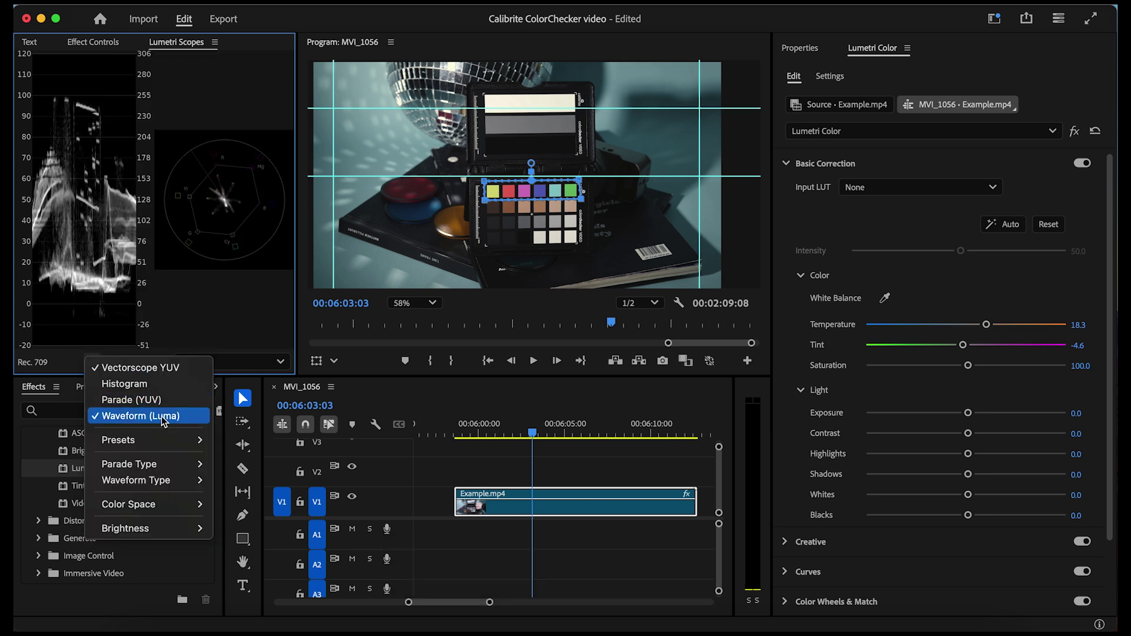
Re-enable the Opacity effect so the mask isolates the colour-patch row.
{"action": "left_click", "coordinate": [103, 48]}
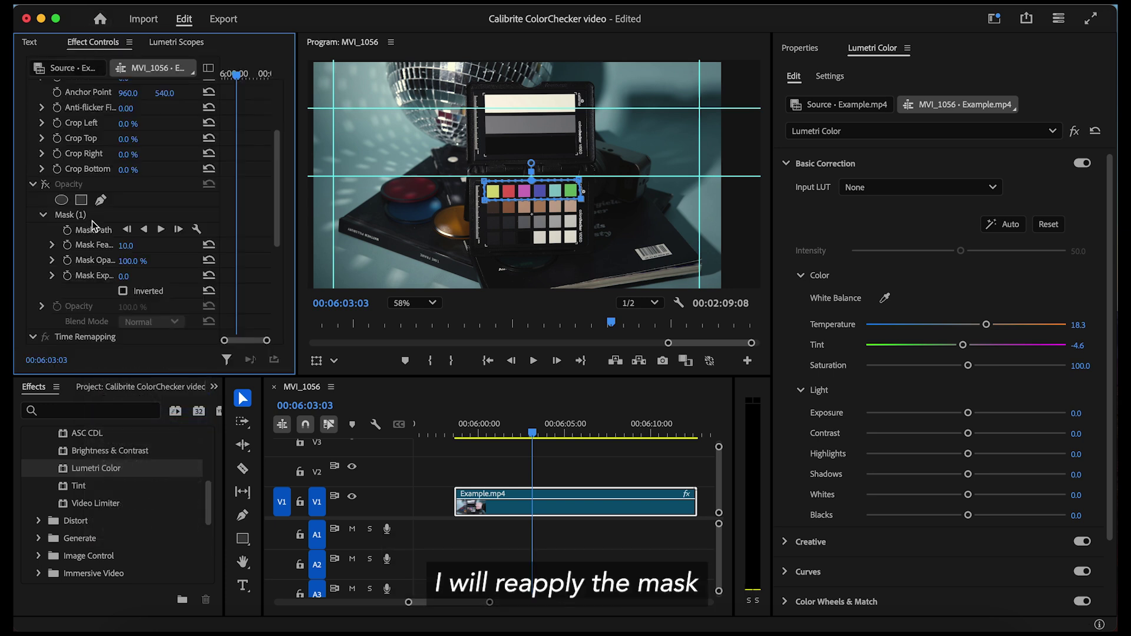
{"action": "left_click", "coordinate": [45, 184]}
{"action": "left_click", "coordinate": [175, 43]}
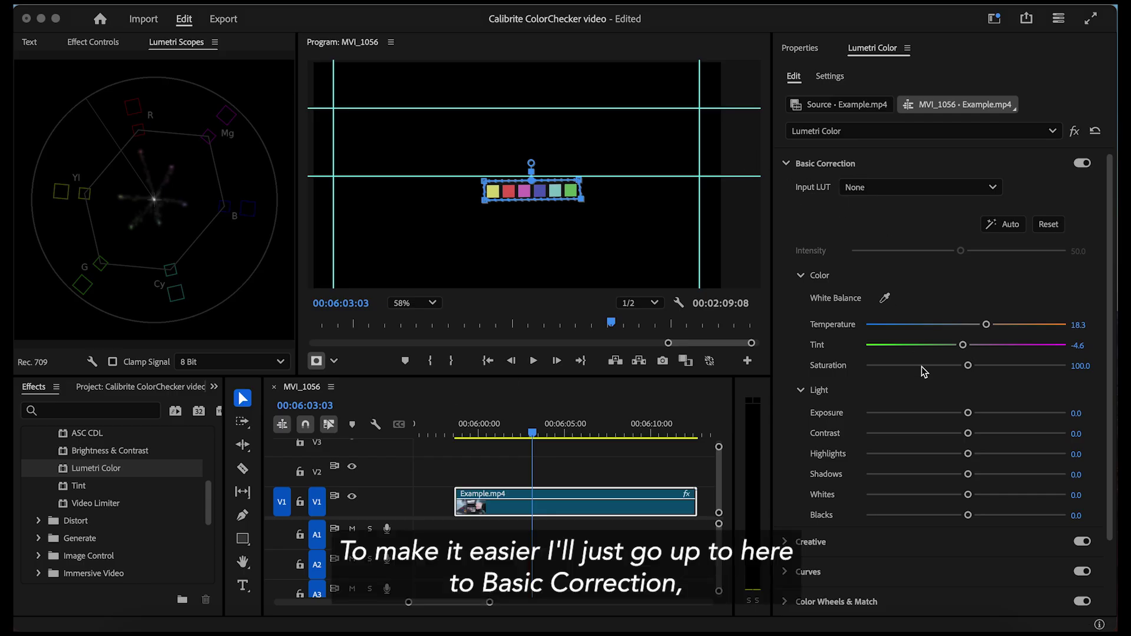
Raise Basic Correction Saturation to its 200 maximum.
{"action": "scroll", "coordinate": [923, 371], "scroll_direction": "down", "scroll_amount": 3}
{"action": "left_click_drag", "start_coordinate": [969, 296], "coordinate": [1096, 297]}
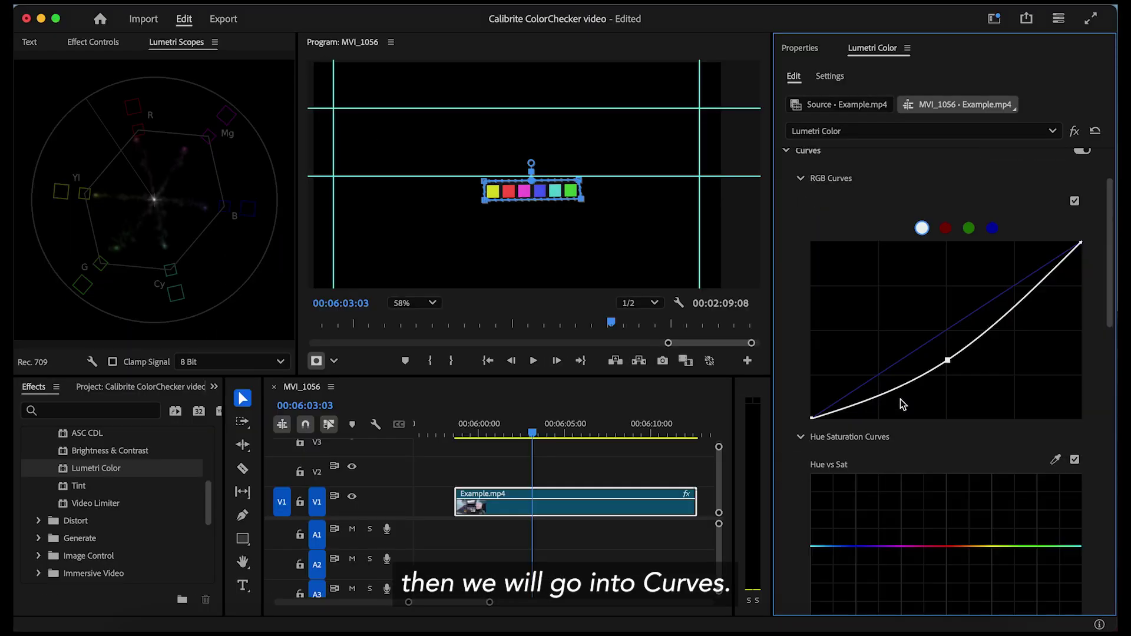
{"action": "scroll", "coordinate": [903, 404], "scroll_direction": "down", "scroll_amount": 10}
Add Hue vs Sat control points at blue, magenta, red, yellow, green and cyan.
{"action": "left_click_drag", "start_coordinate": [769, 249], "coordinate": [511, 267]}
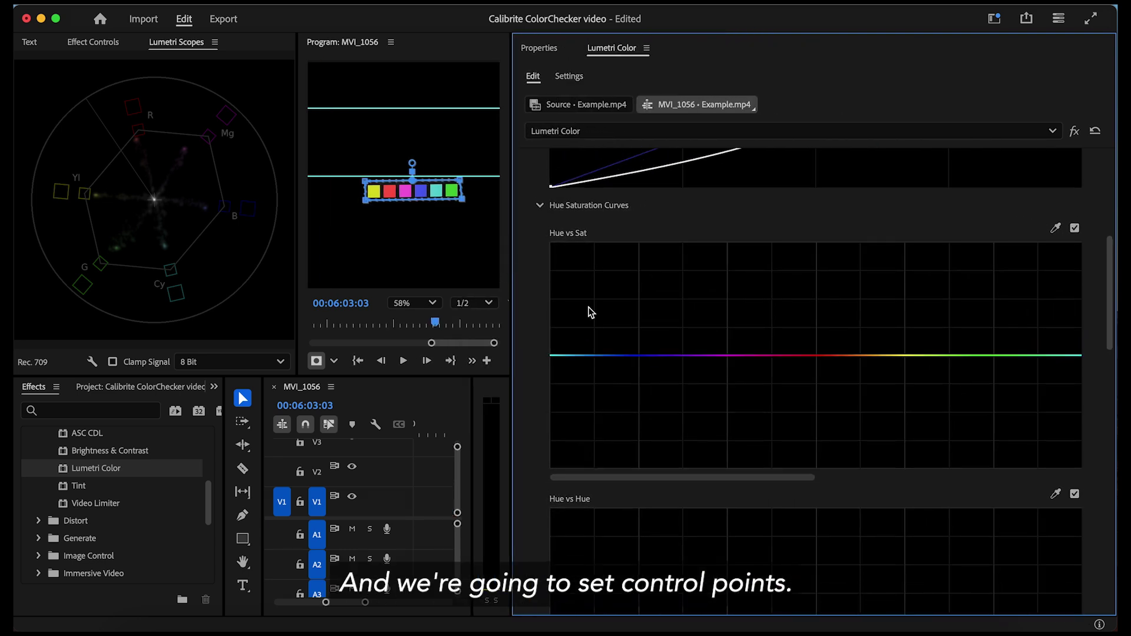
{"action": "left_click", "coordinate": [640, 355]}
{"action": "left_click", "coordinate": [728, 355]}
{"action": "left_click", "coordinate": [820, 356]}
{"action": "left_click", "coordinate": [905, 355]}
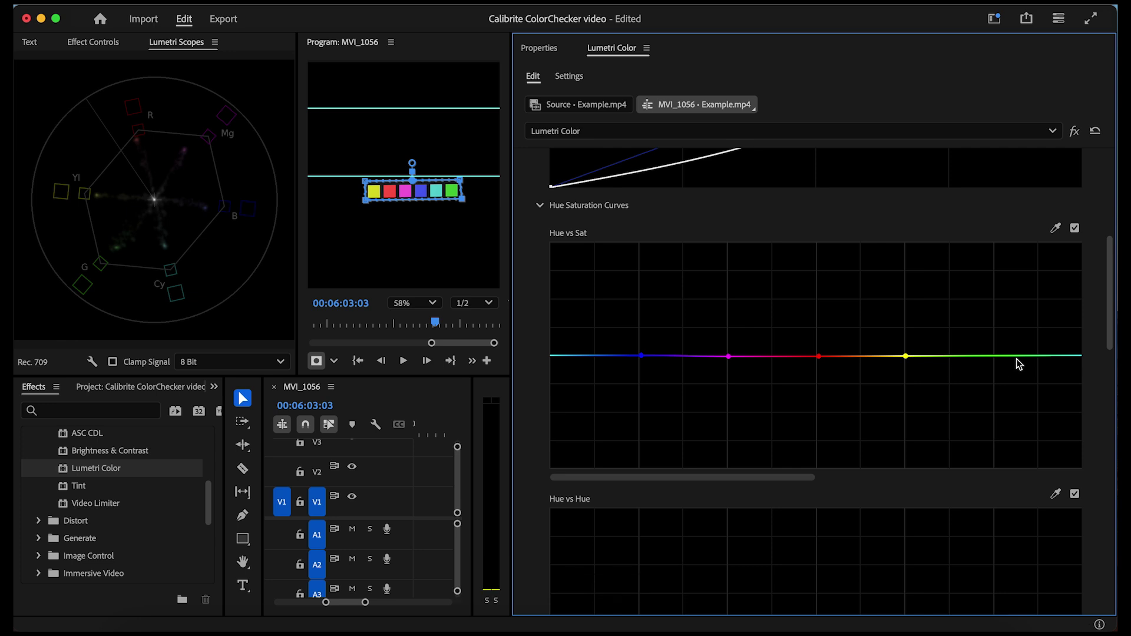
{"action": "left_click", "coordinate": [993, 354]}
{"action": "left_click_drag", "start_coordinate": [768, 477], "coordinate": [849, 478]}
{"action": "left_click", "coordinate": [714, 356]}
Add Hue vs Hue control points at blue, magenta, green and cyan.
{"action": "scroll", "coordinate": [701, 424], "scroll_direction": "down", "scroll_amount": 3}
{"action": "left_click", "coordinate": [639, 447]}
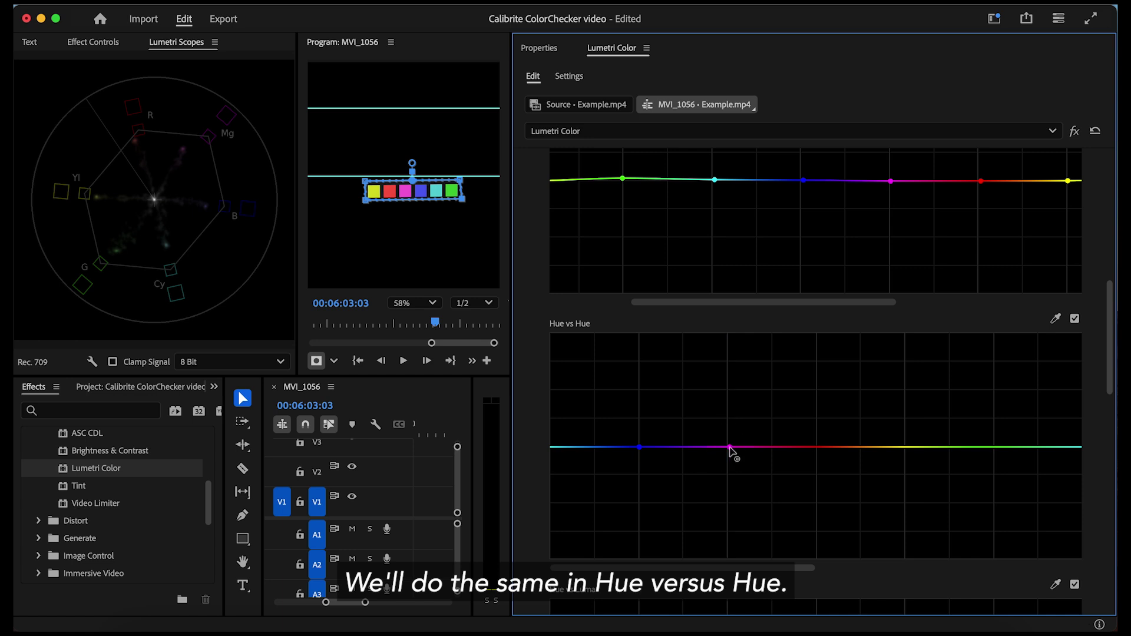
{"action": "left_click", "coordinate": [730, 446]}
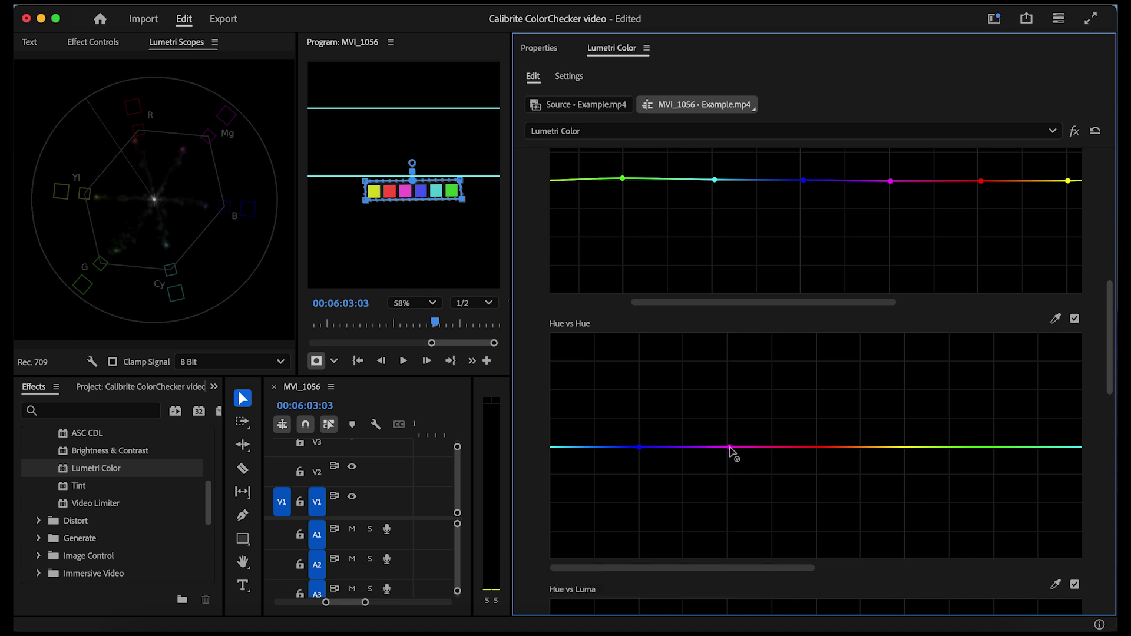
{"action": "left_click", "coordinate": [999, 447]}
{"action": "left_click_drag", "start_coordinate": [570, 567], "coordinate": [653, 568]}
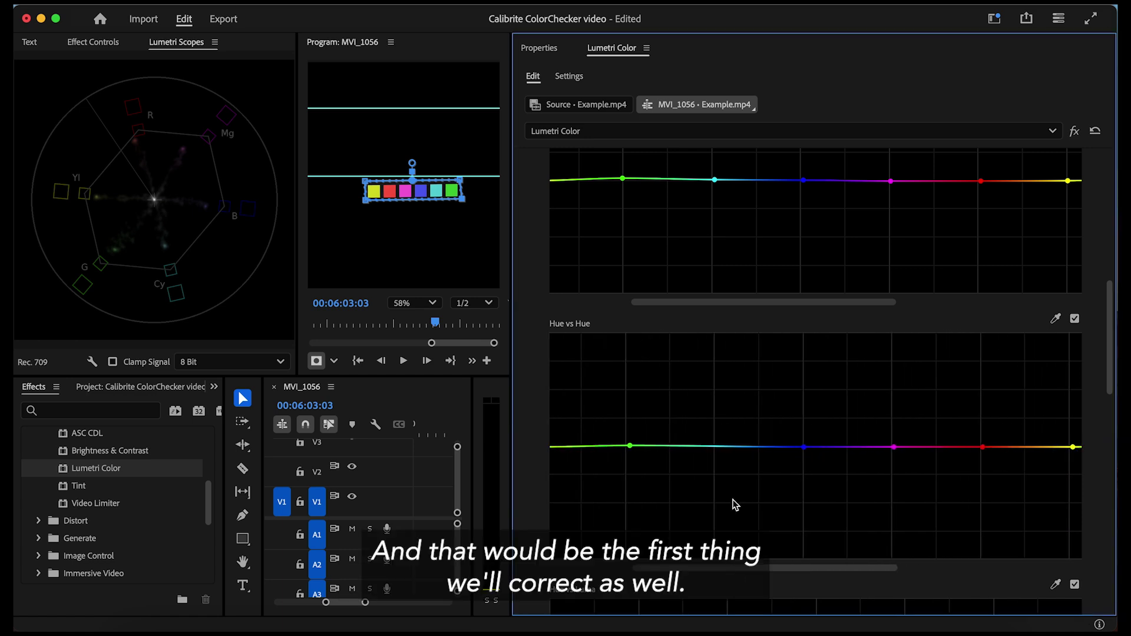
{"action": "left_click", "coordinate": [715, 447]}
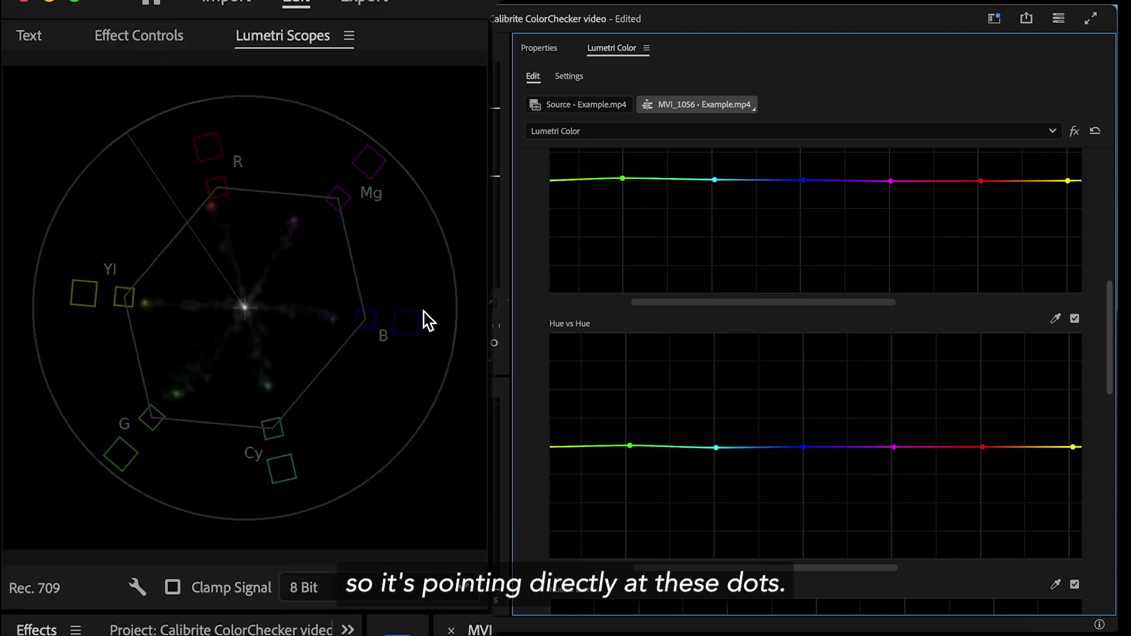
Adjust the Hue vs Hue blue, magenta and red points toward their vectorscope targets.
{"action": "left_click", "coordinate": [716, 448]}
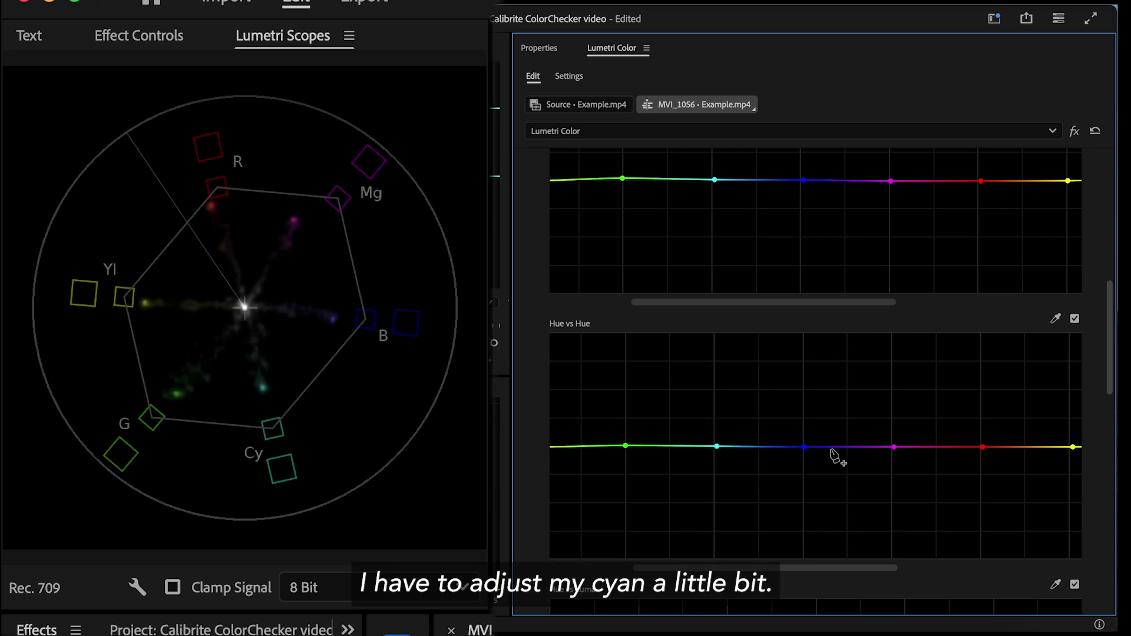
{"action": "left_click_drag", "start_coordinate": [804, 447], "coordinate": [806, 454]}
{"action": "left_click", "coordinate": [891, 447]}
{"action": "left_click_drag", "start_coordinate": [892, 447], "coordinate": [888, 437]}
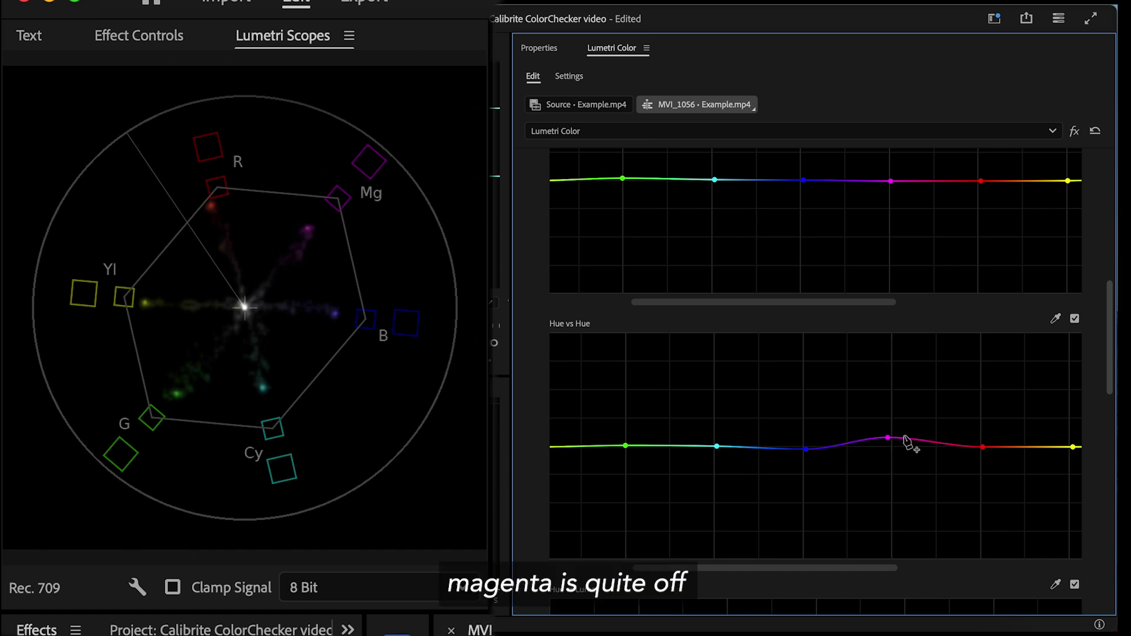
{"action": "left_click", "coordinate": [981, 447]}
{"action": "left_click_drag", "start_coordinate": [982, 447], "coordinate": [981, 445]}
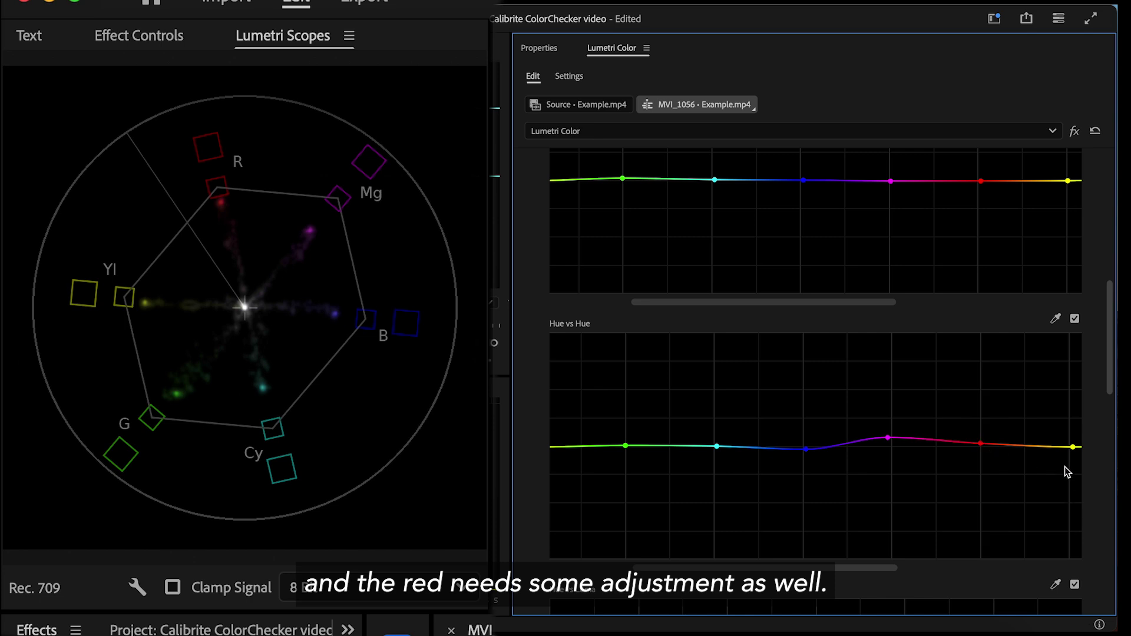
{"action": "left_click", "coordinate": [1070, 447]}
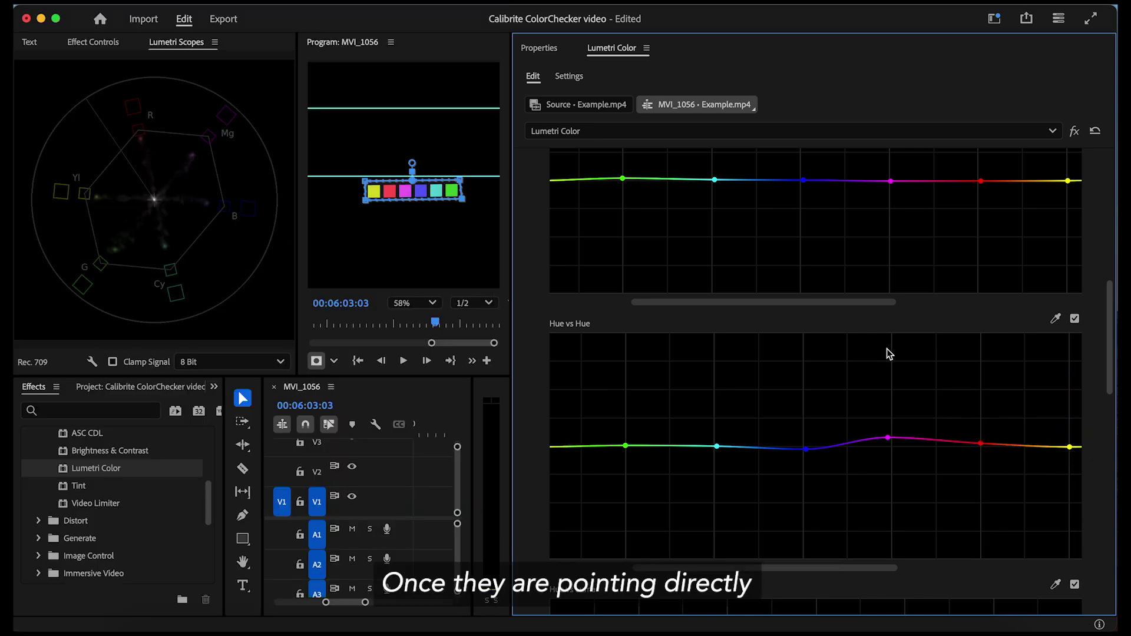
Set Basic Correction Saturation back to 100.
{"action": "scroll", "coordinate": [812, 333], "scroll_direction": "up", "scroll_amount": 10}
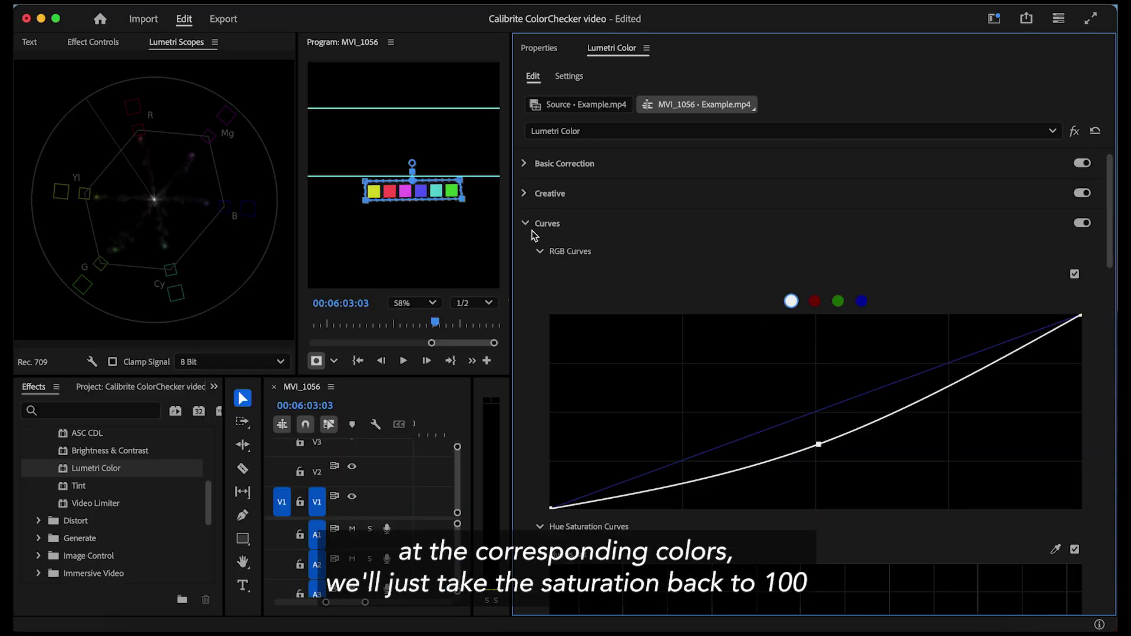
{"action": "left_click", "coordinate": [525, 165]}
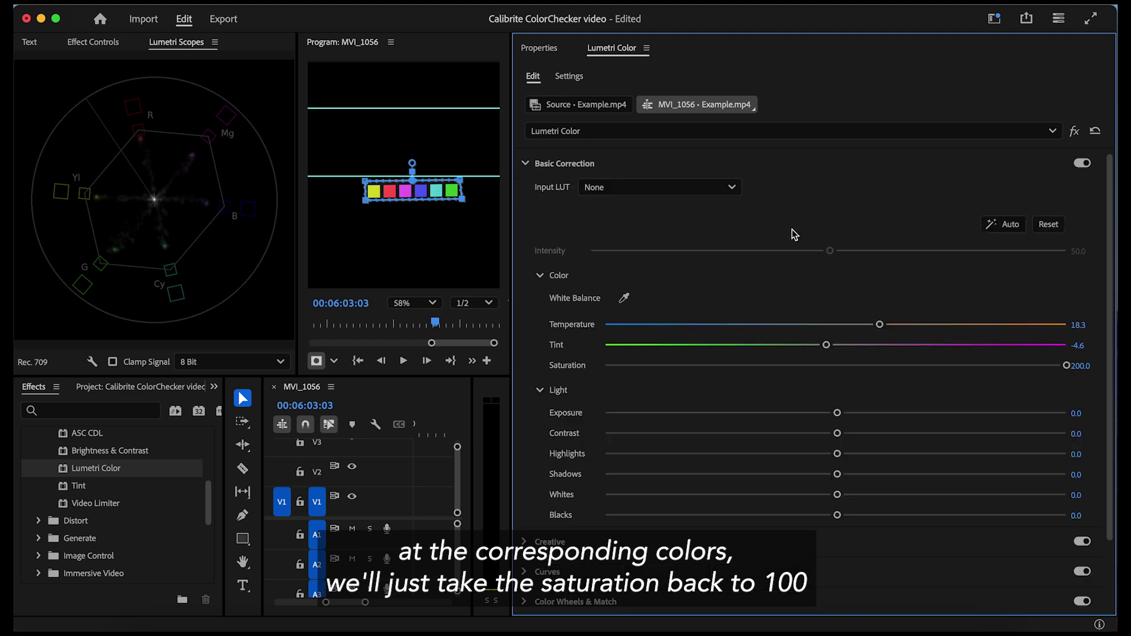
{"action": "left_click", "coordinate": [1085, 365]}
{"action": "type", "text": "100"}
{"action": "key", "text": "Return"}
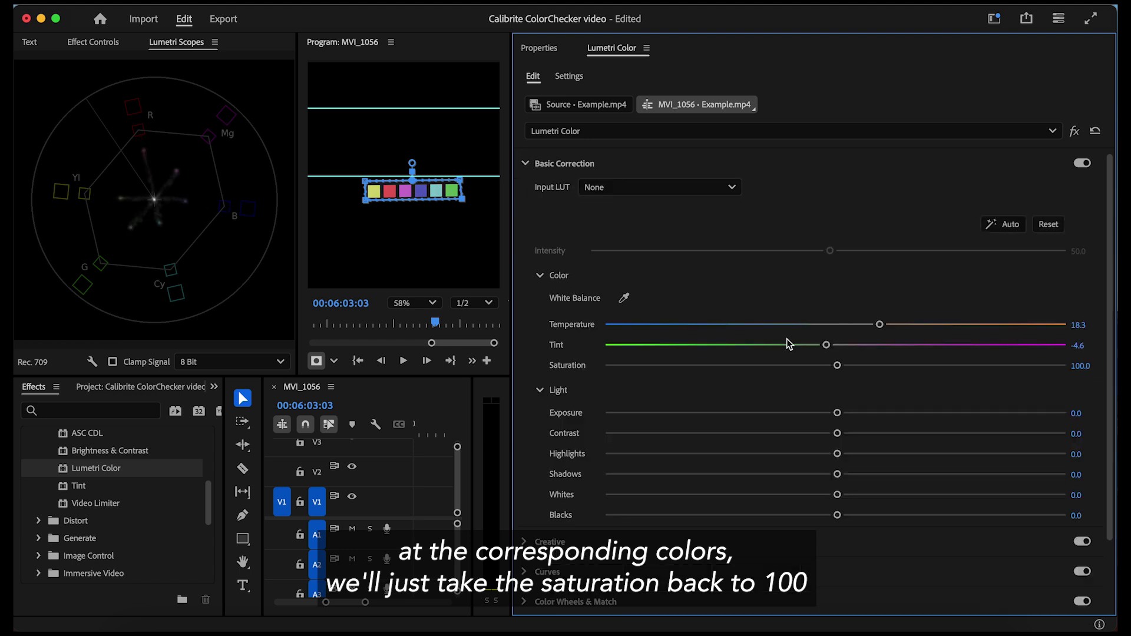
Raise the green and cyan points on the Hue vs Sat curve.
{"action": "scroll", "coordinate": [720, 394], "scroll_direction": "down", "scroll_amount": 3}
{"action": "left_click", "coordinate": [525, 479]}
{"action": "scroll", "coordinate": [702, 470], "scroll_direction": "down", "scroll_amount": 4}
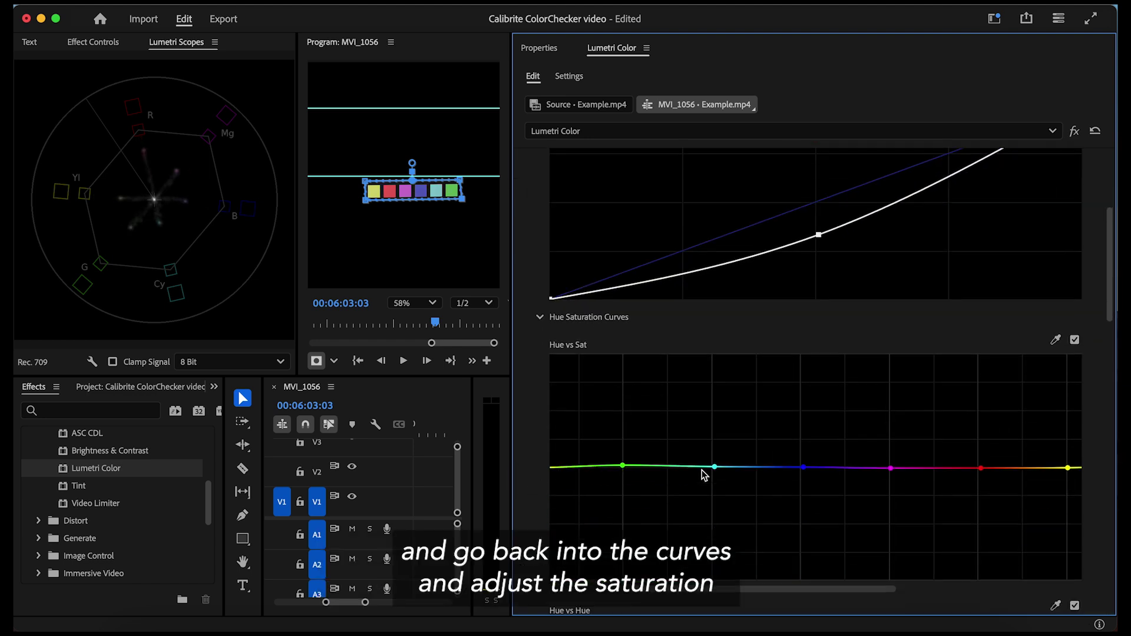
{"action": "scroll", "coordinate": [702, 470], "scroll_direction": "down", "scroll_amount": 3}
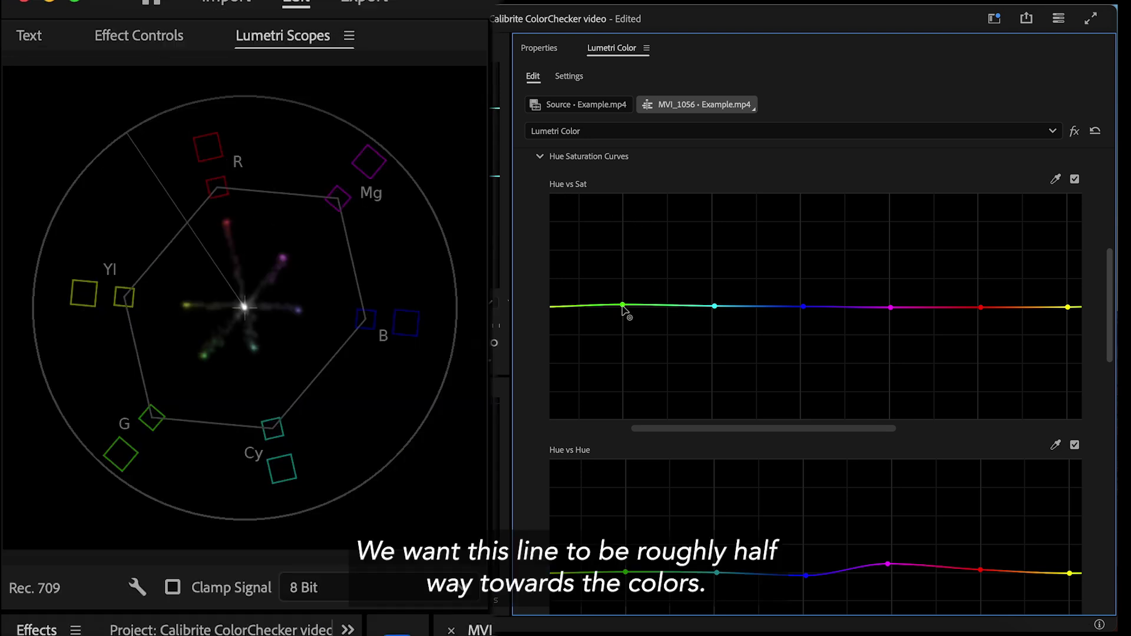
{"action": "left_click", "coordinate": [623, 305]}
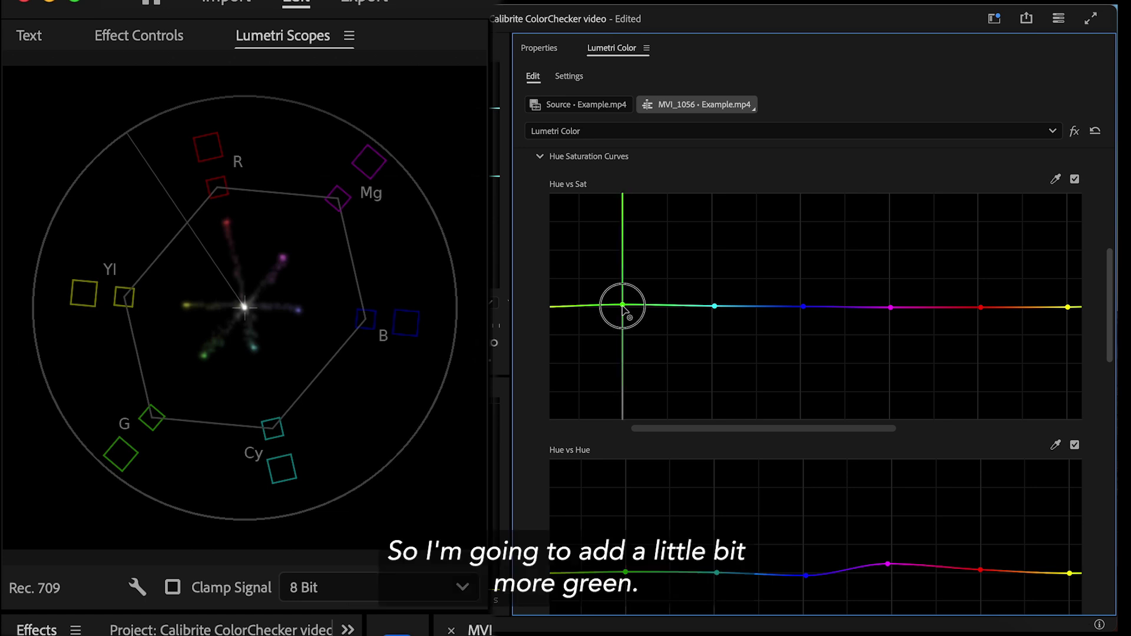
{"action": "left_click_drag", "start_coordinate": [623, 305], "coordinate": [622, 298]}
{"action": "left_click", "coordinate": [714, 306]}
{"action": "left_click_drag", "start_coordinate": [714, 307], "coordinate": [710, 274]}
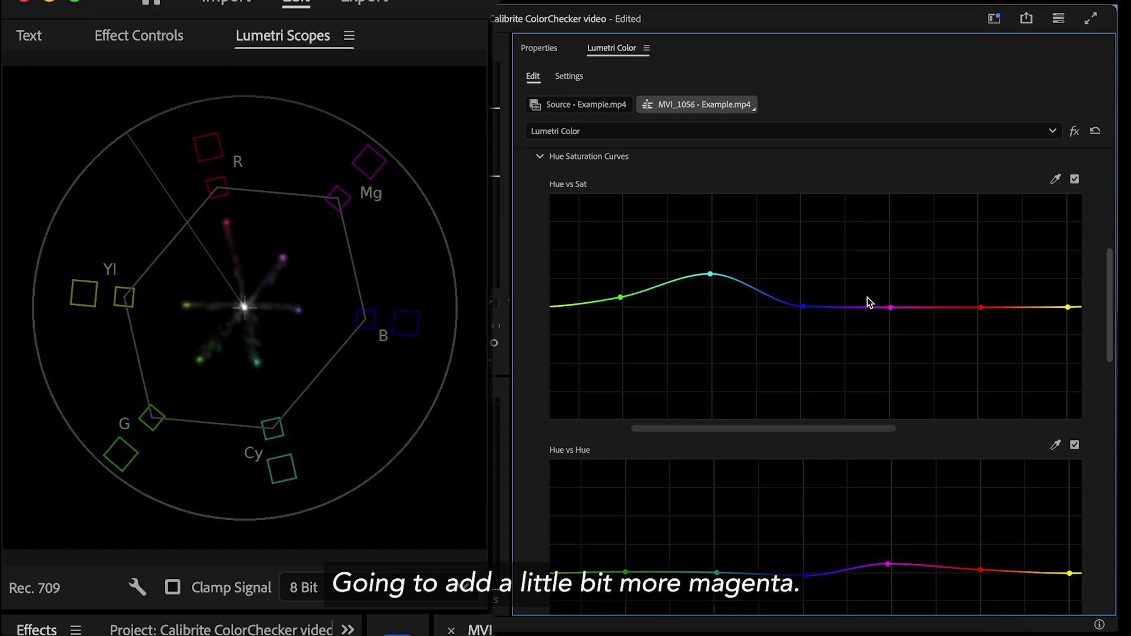
Raise magenta and lower red on Hue vs Sat, then fine-tune magenta and green.
{"action": "left_click_drag", "start_coordinate": [890, 307], "coordinate": [893, 289]}
{"action": "left_click_drag", "start_coordinate": [980, 308], "coordinate": [983, 339]}
{"action": "left_click", "coordinate": [892, 289]}
{"action": "left_click_drag", "start_coordinate": [893, 290], "coordinate": [891, 287]}
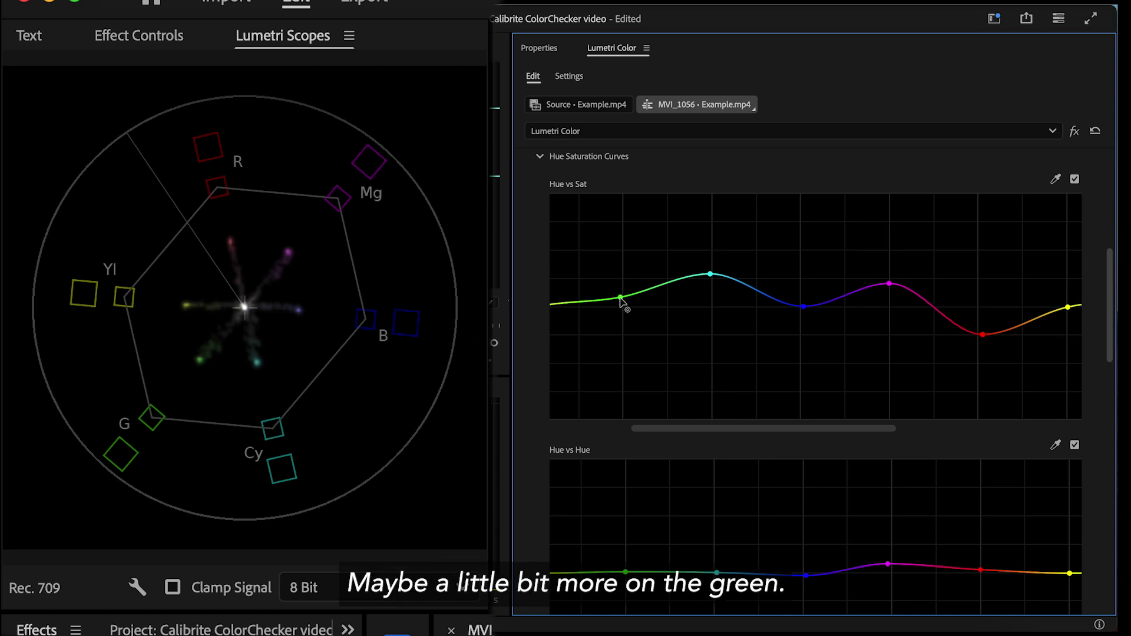
{"action": "left_click_drag", "start_coordinate": [620, 299], "coordinate": [622, 293]}
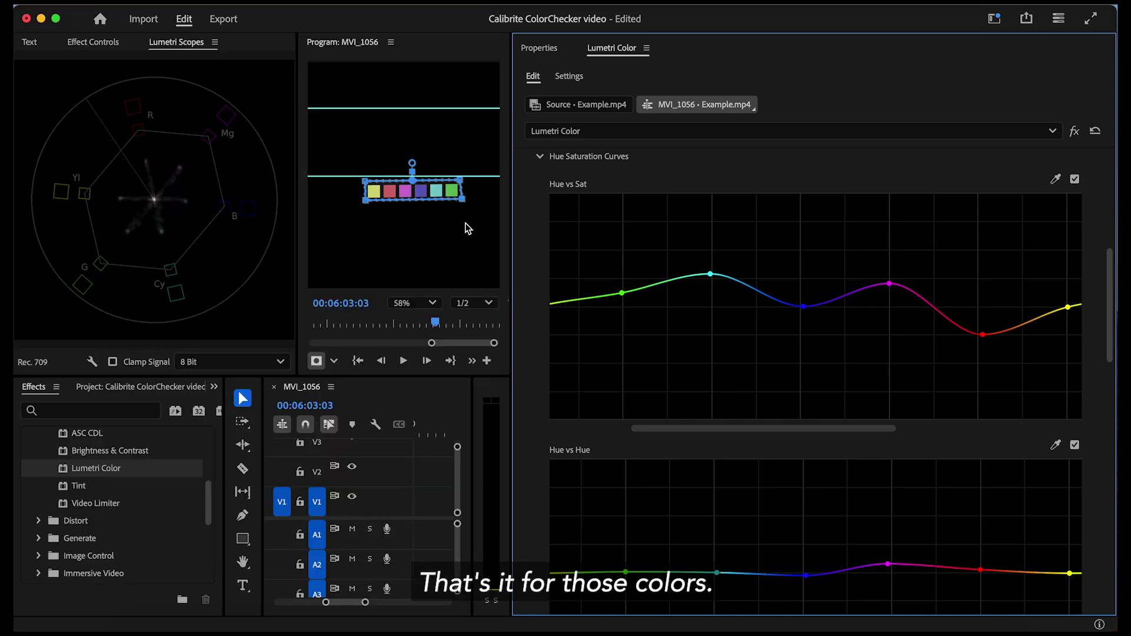
Widen the Program monitor and drag the mask box down onto the skin-tone patch row.
{"action": "left_click_drag", "start_coordinate": [513, 235], "coordinate": [846, 258]}
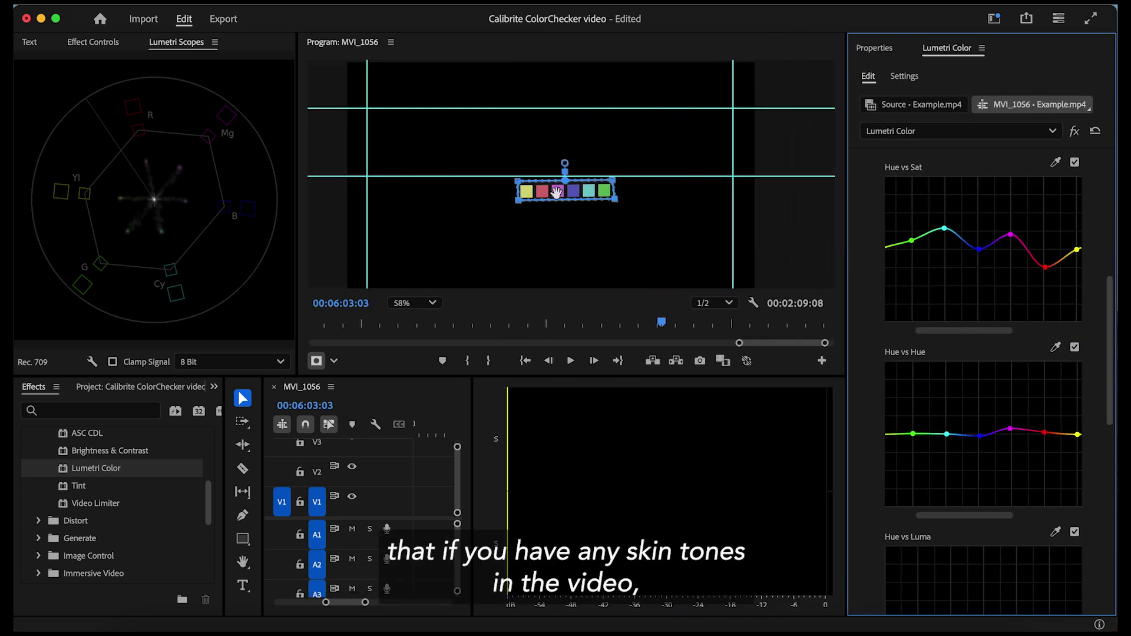
{"action": "left_click_drag", "start_coordinate": [553, 192], "coordinate": [552, 207]}
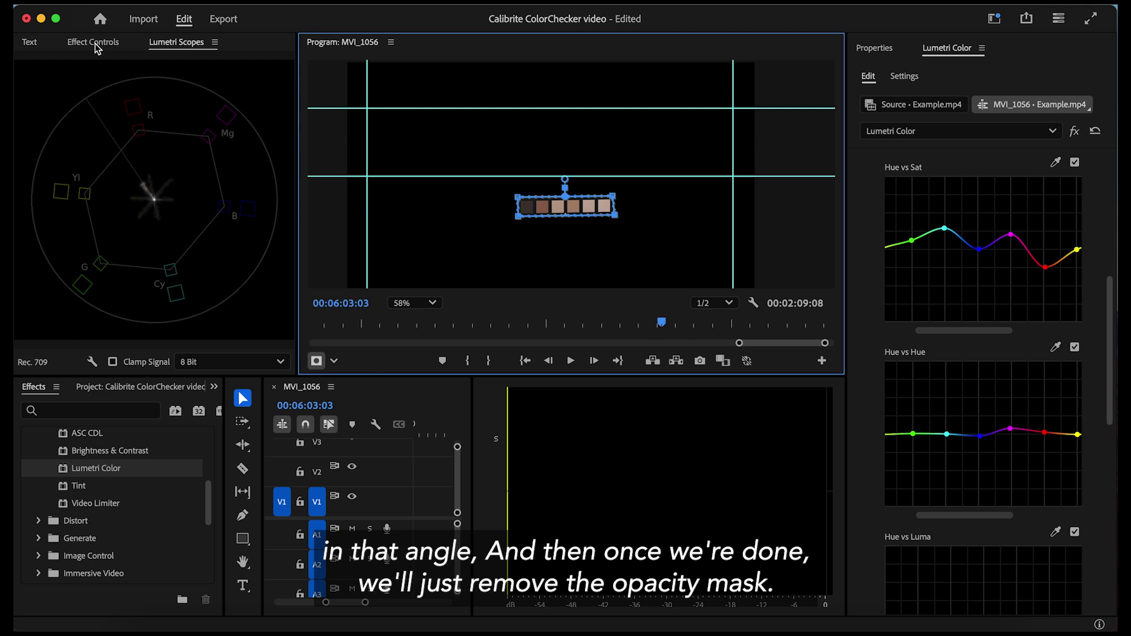
In Effect Controls, switch off the Opacity mask and bypass Lumetri Color to compare before and after.
{"action": "left_click", "coordinate": [94, 43]}
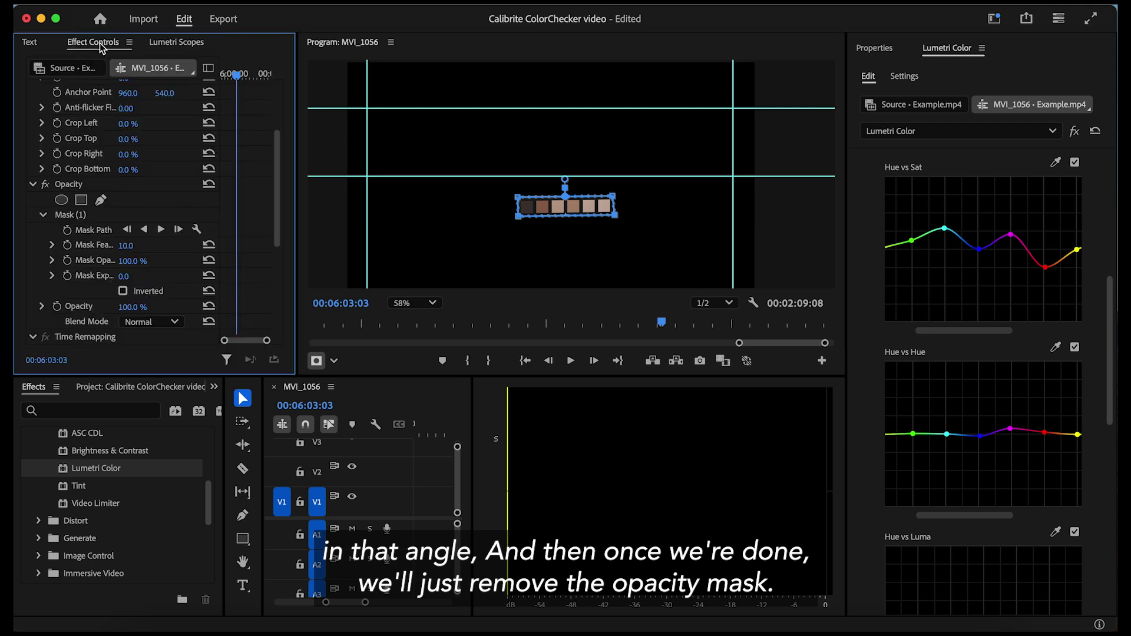
{"action": "left_click", "coordinate": [45, 184]}
{"action": "scroll", "coordinate": [50, 227], "scroll_direction": "down", "scroll_amount": 5}
{"action": "left_click", "coordinate": [45, 221]}
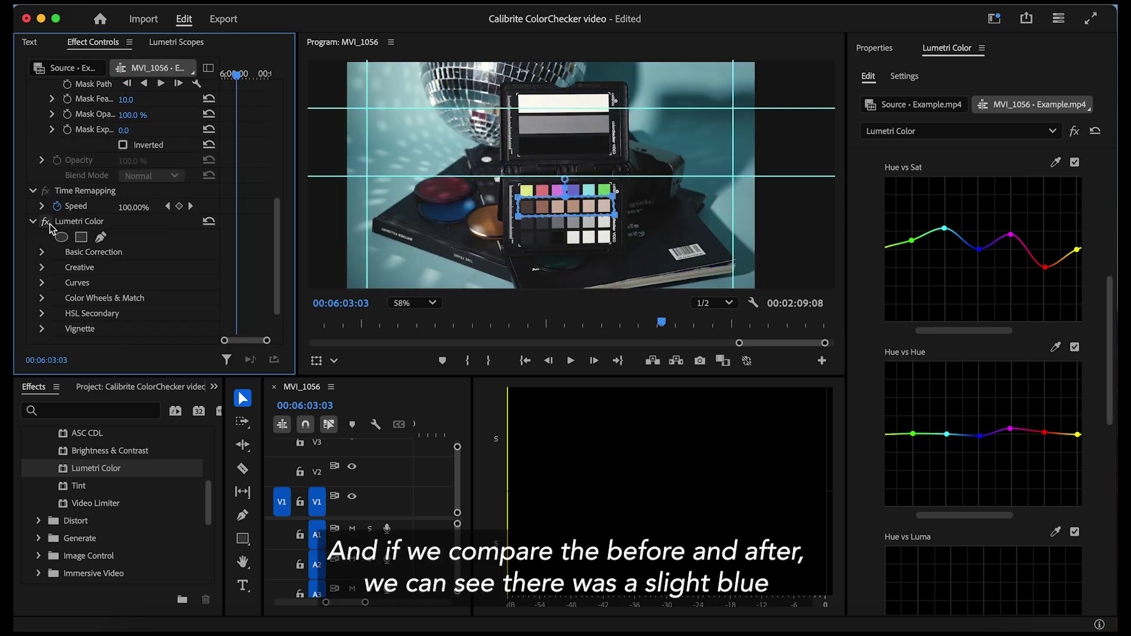